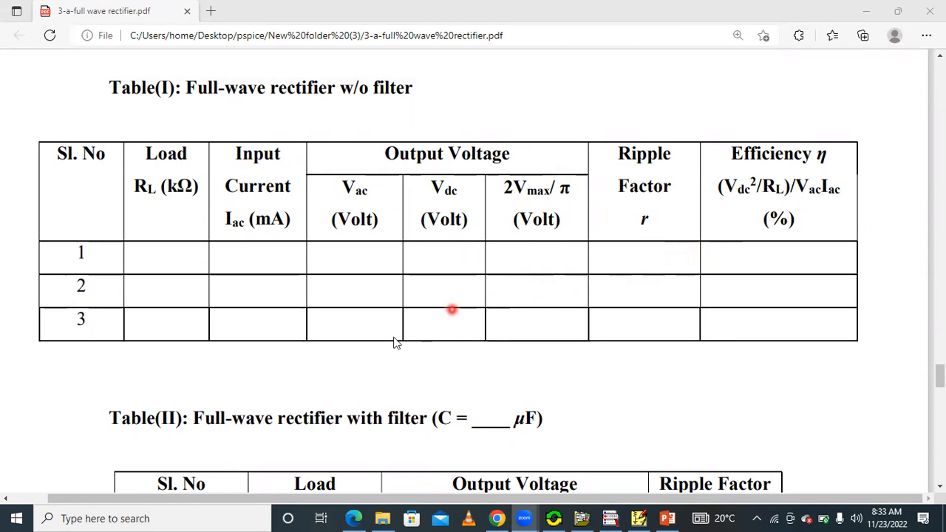
- Review the result tables for the full-wave rectifier without filter and with filter
scroll(381, 347, "down", 3)
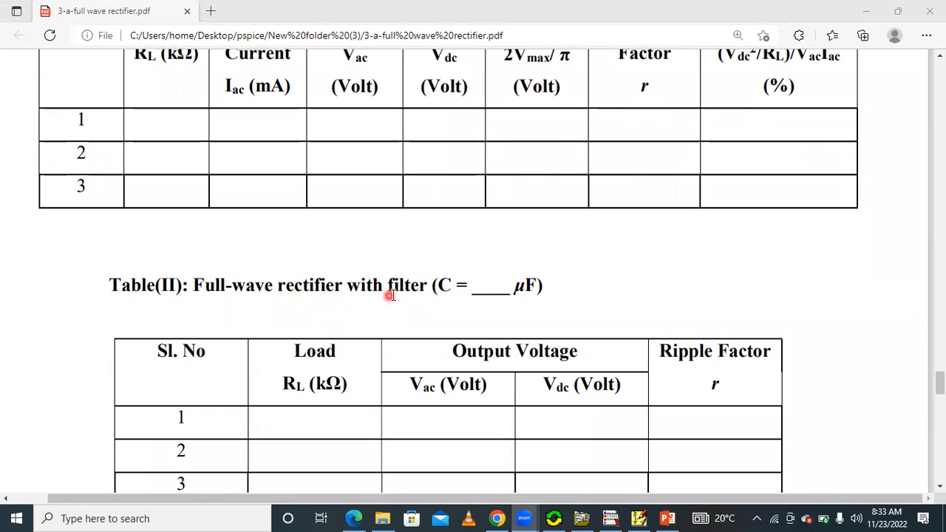
scroll(443, 274, "down", 1)
scroll(484, 227, "down", 1)
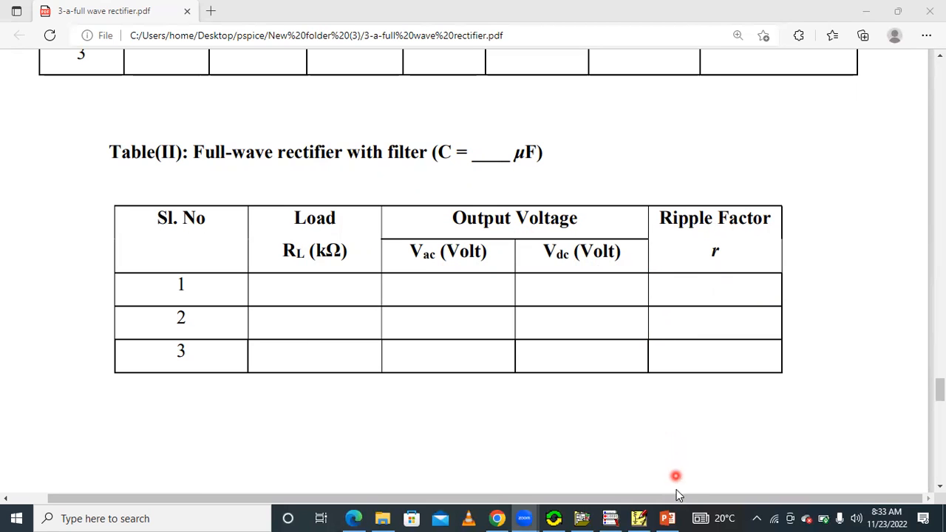
- Switch to PSpice Schematics and inspect the attributes of the sine source V1 in the diode bridge circuit
left_click(640, 517)
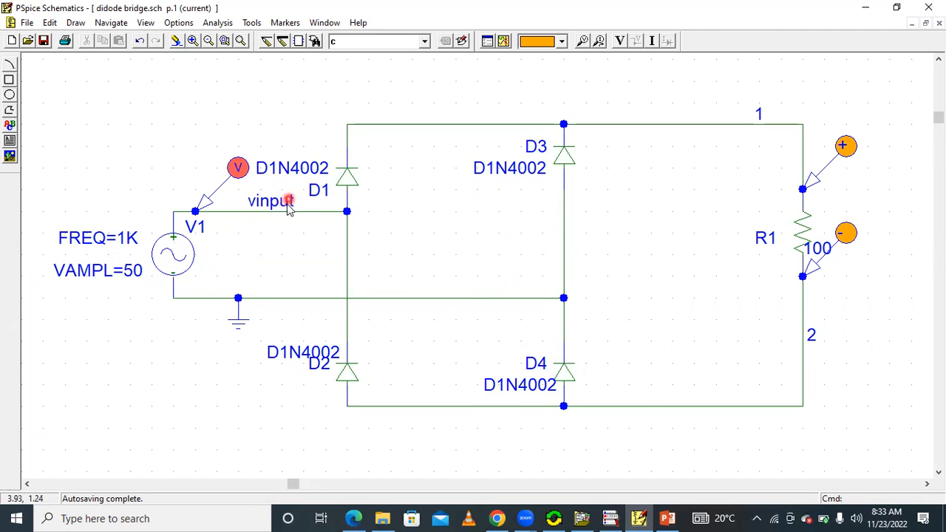
double_click(182, 255)
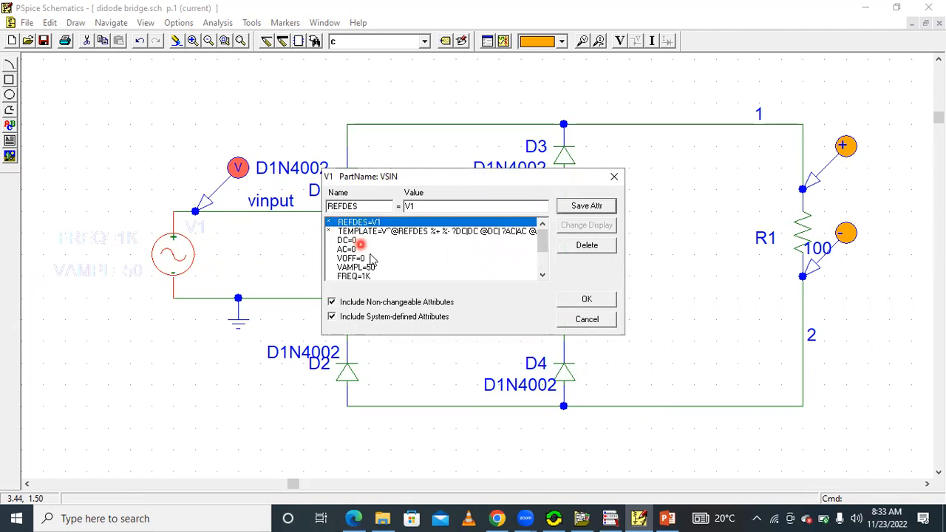
left_click(541, 276)
left_click(541, 276)
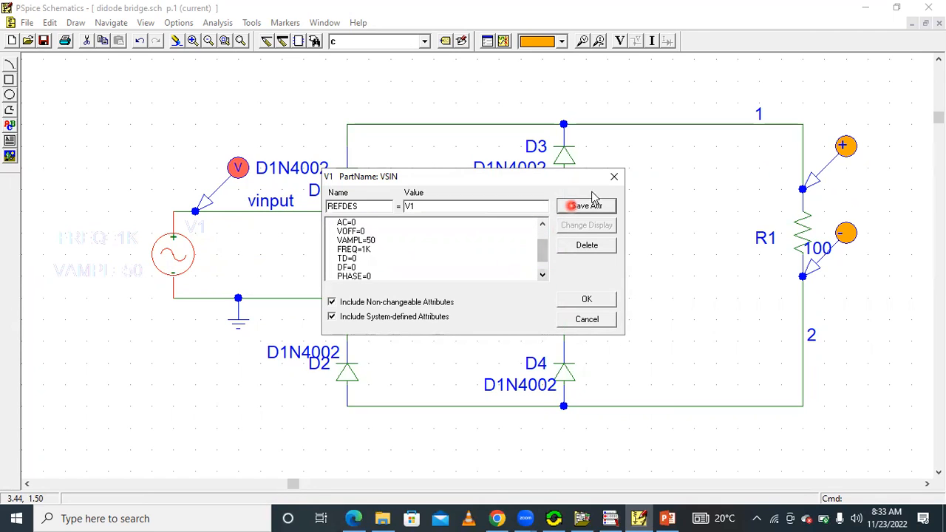
left_click(613, 177)
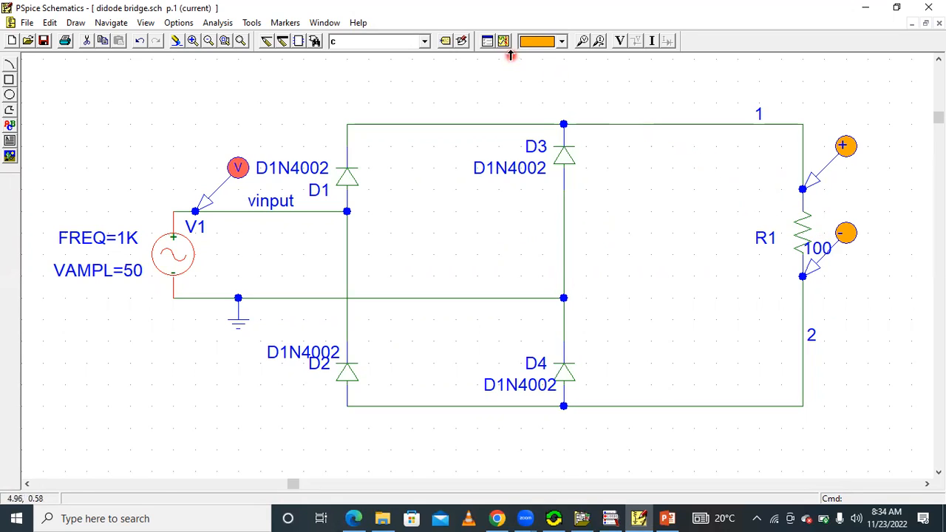
- Simulate the diode bridge circuit and bring up its waveforms in OrCAD PSpice A/D
left_click(504, 42)
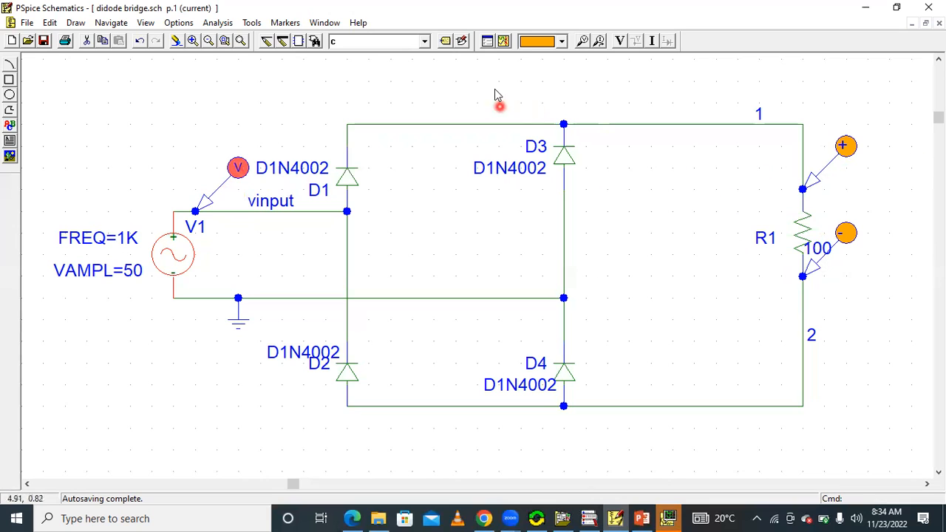
left_click(669, 517)
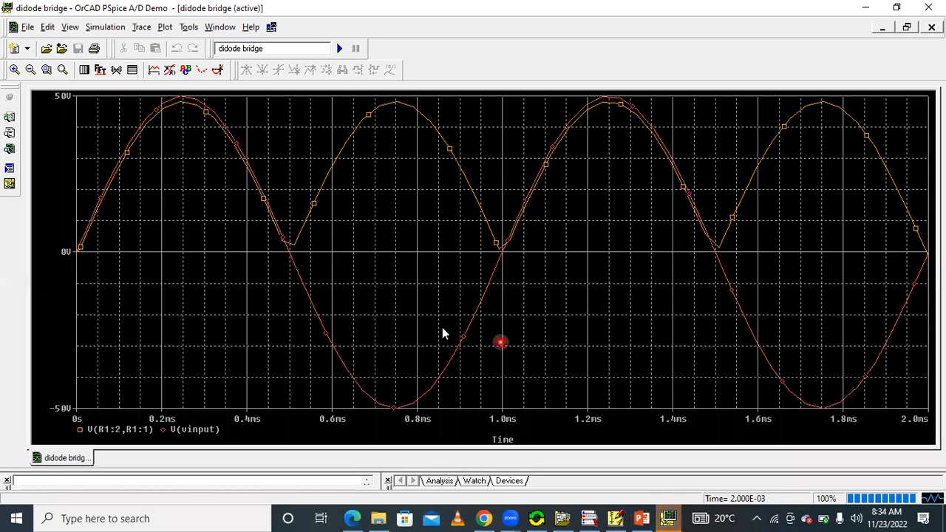
- Give the V(R1:2,R1:1) and V(vinput) traces a thicker line width
right_click(337, 161)
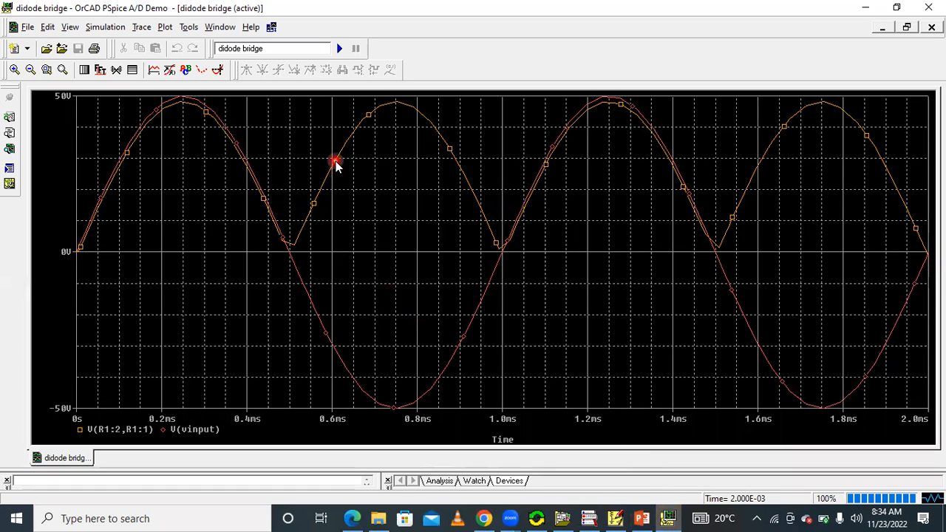
left_click(355, 184)
left_click(86, 119)
left_click(103, 178)
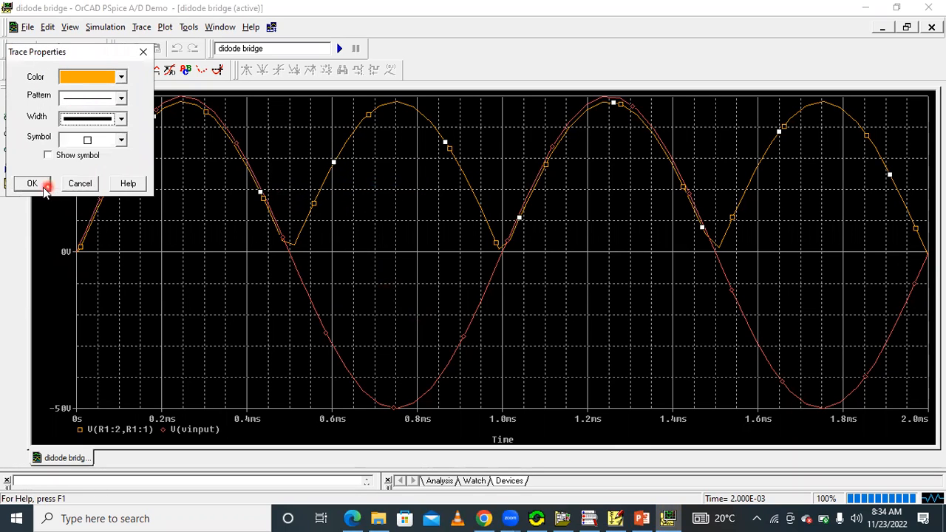
left_click(32, 183)
right_click(294, 271)
left_click(327, 295)
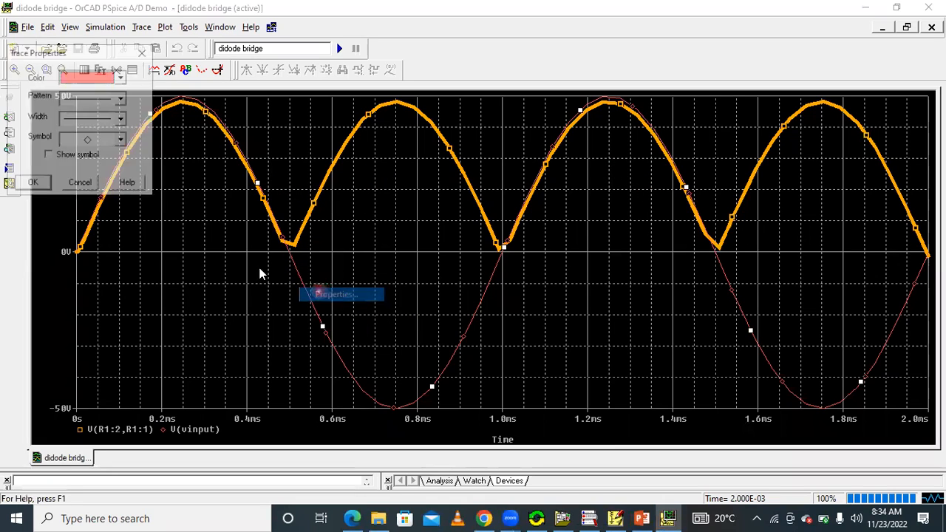
left_click(88, 119)
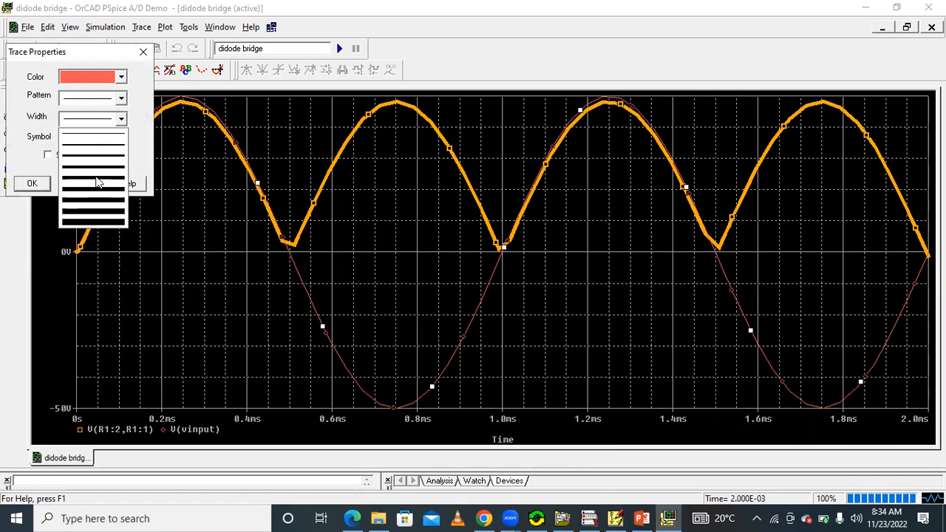
left_click(98, 182)
left_click(44, 183)
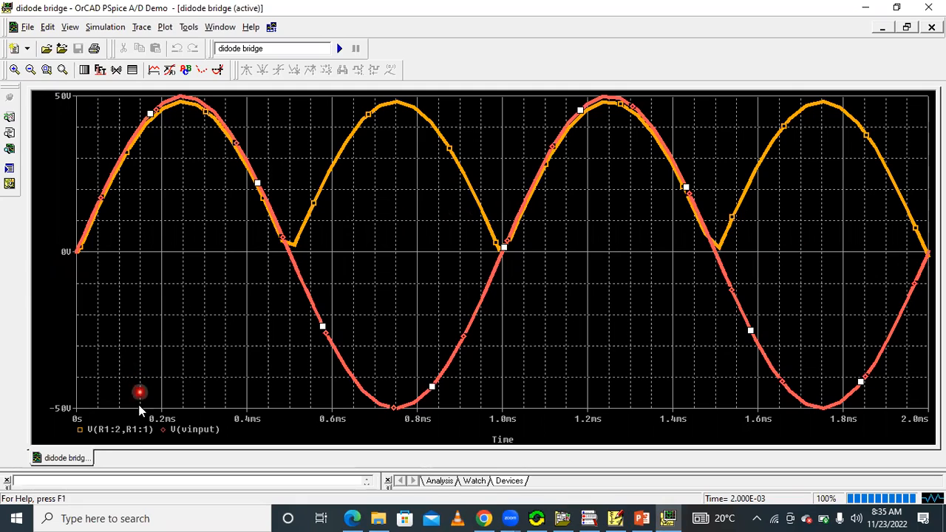
- Delete the V(R1:2,R1:1) and V(vinput) traces from the plot
left_click(135, 431)
key("Delete")
left_click(111, 429)
key("Delete")
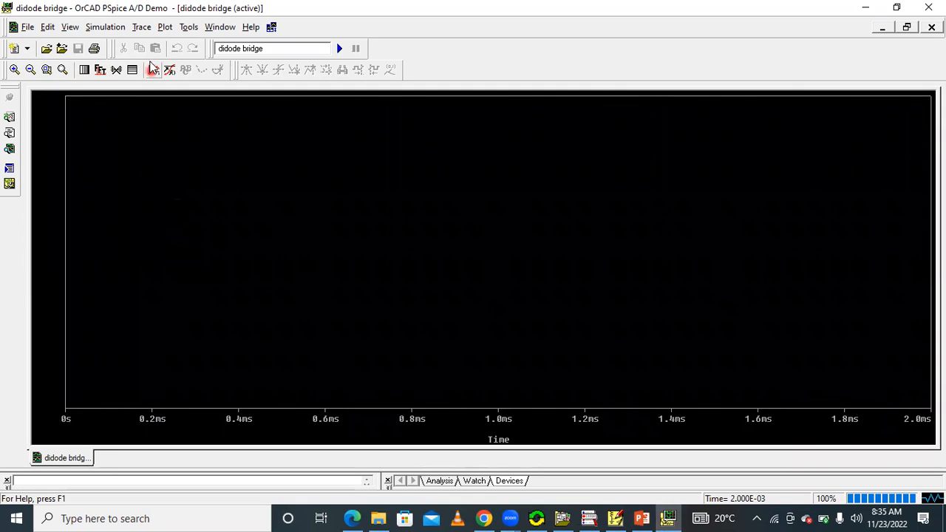
- Add the average load voltage trace AVG(v(1,2)), checking the load's node labels in the schematic
left_click(141, 27)
left_click(158, 46)
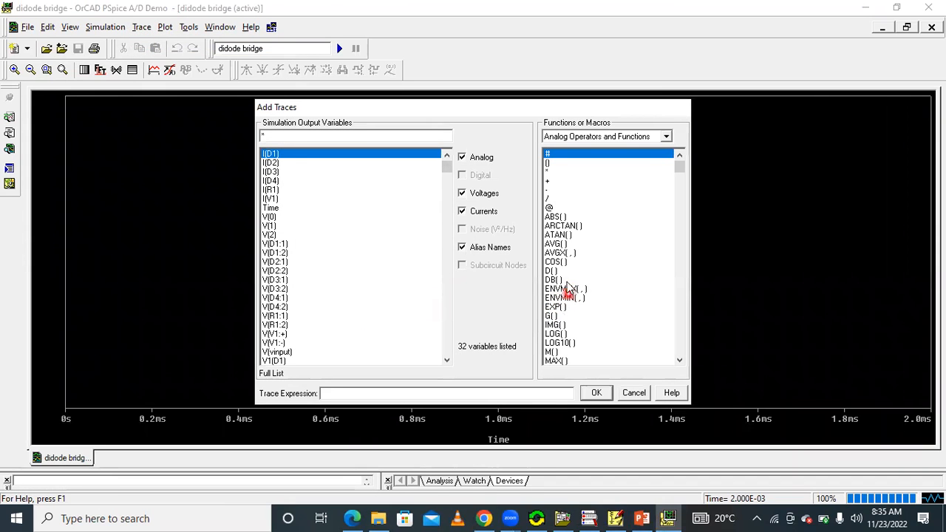
left_click(556, 245)
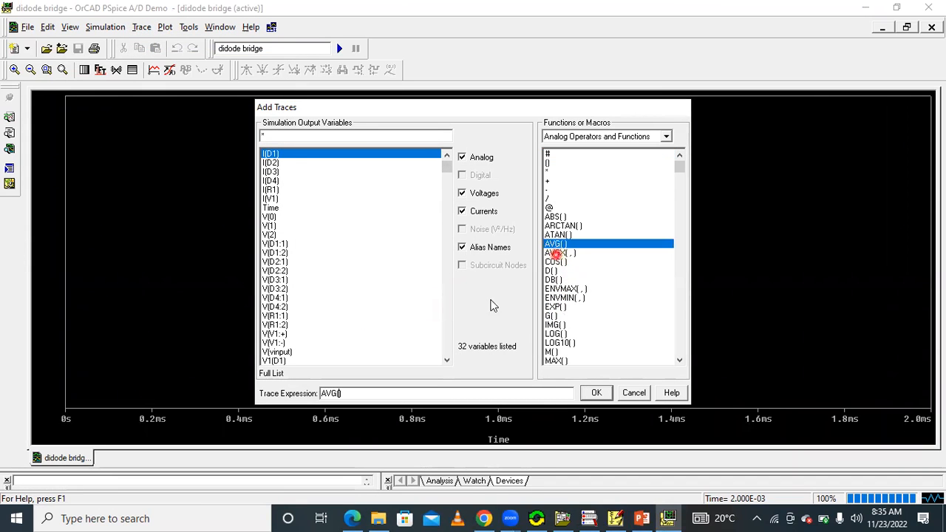
left_click(608, 510)
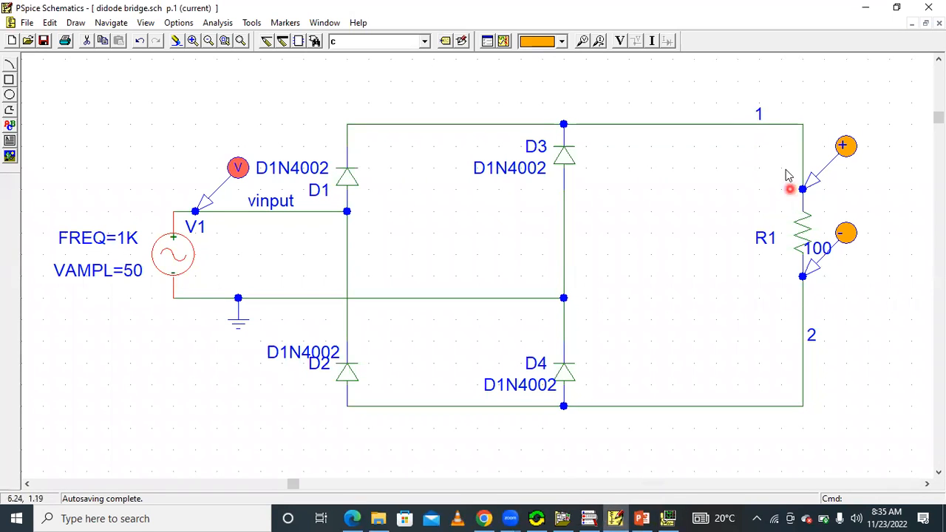
left_click(625, 511)
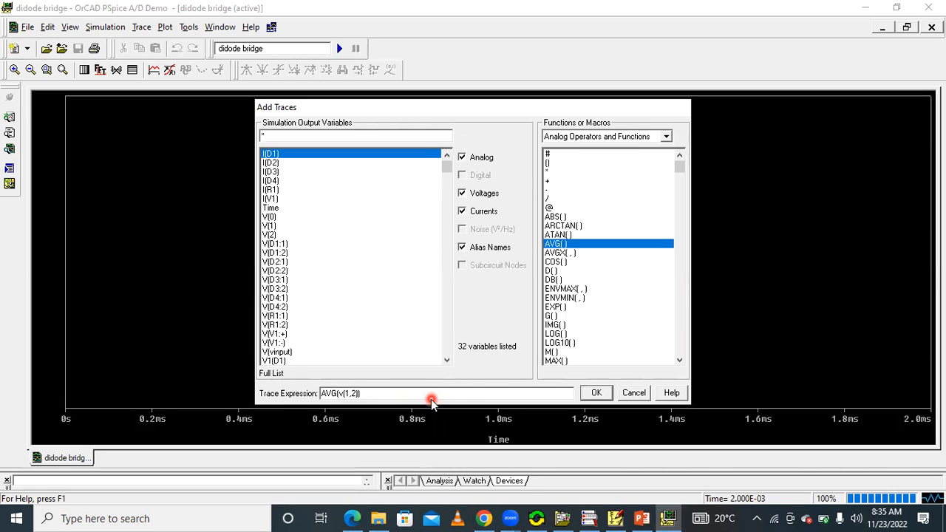
left_click(595, 393)
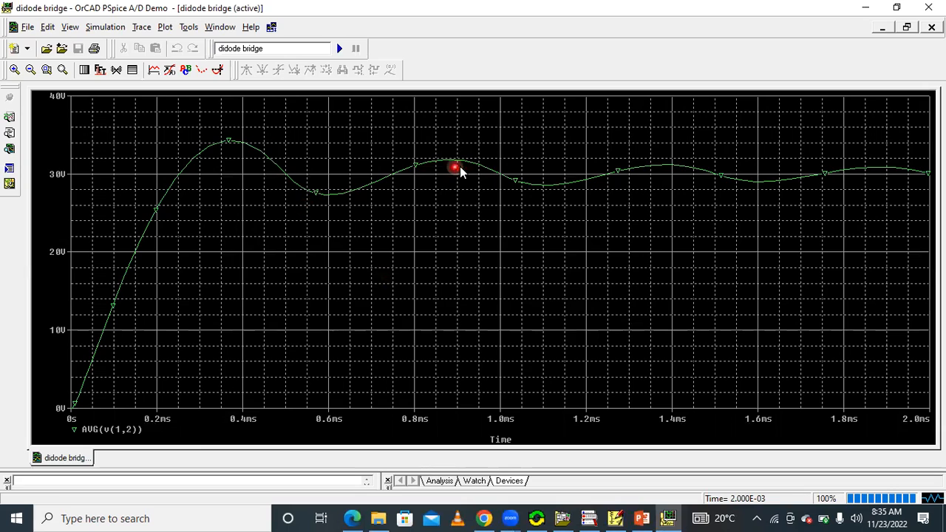
- Give the AVG(v(1,2)) trace a thicker line width
right_click(644, 172)
left_click(650, 178)
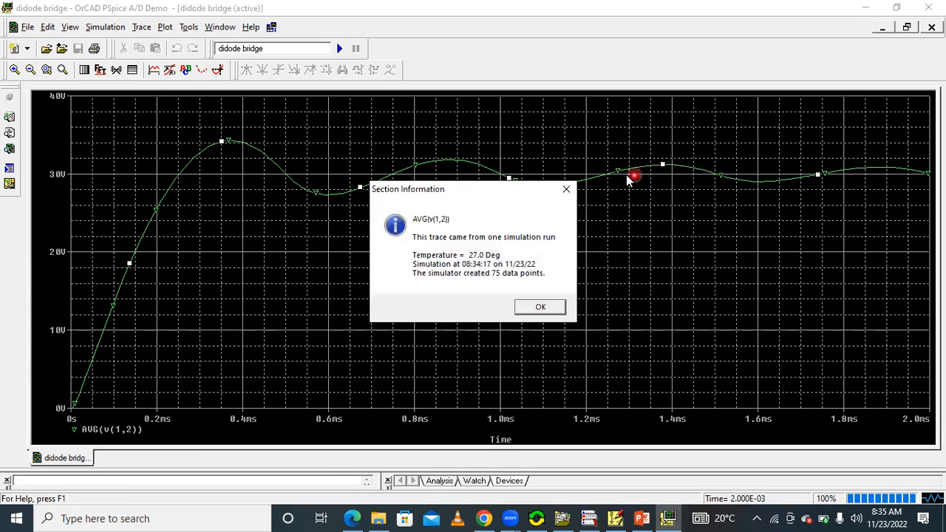
left_click(566, 189)
right_click(575, 184)
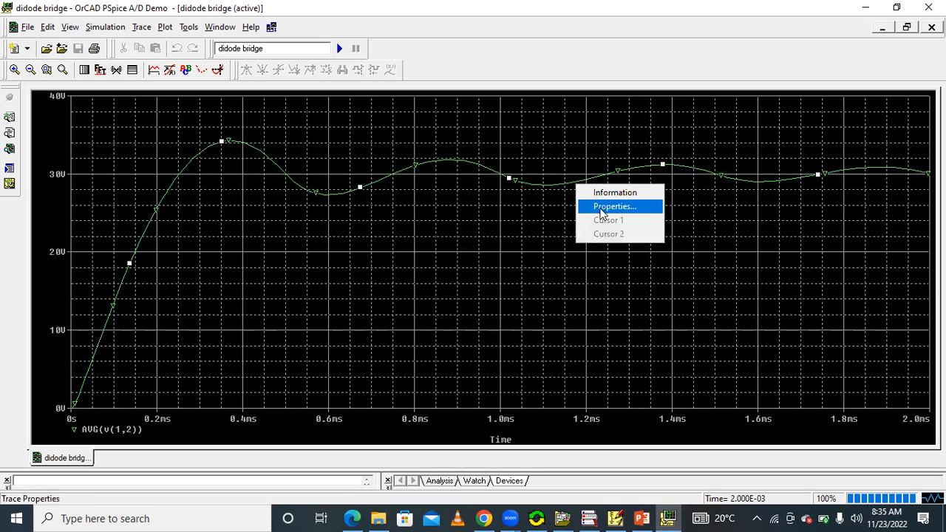
left_click(601, 210)
left_click(121, 118)
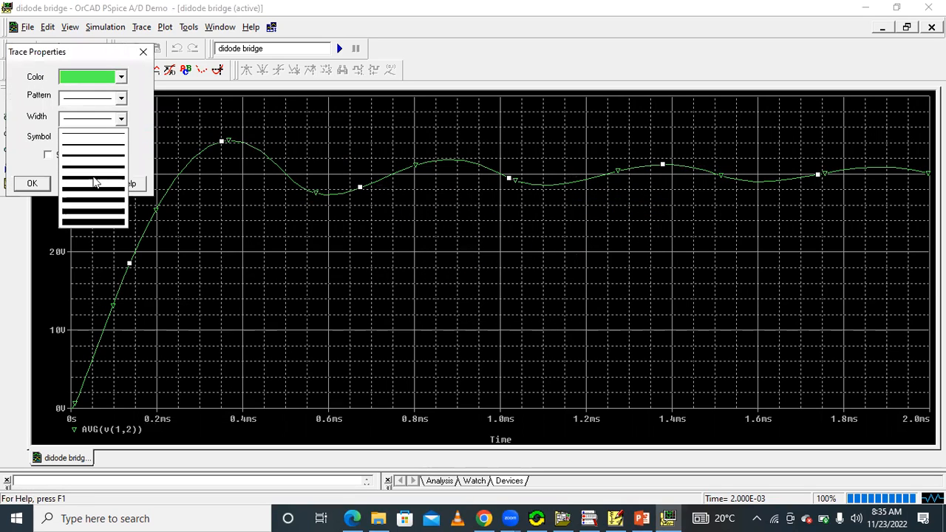
left_click(94, 175)
left_click(32, 184)
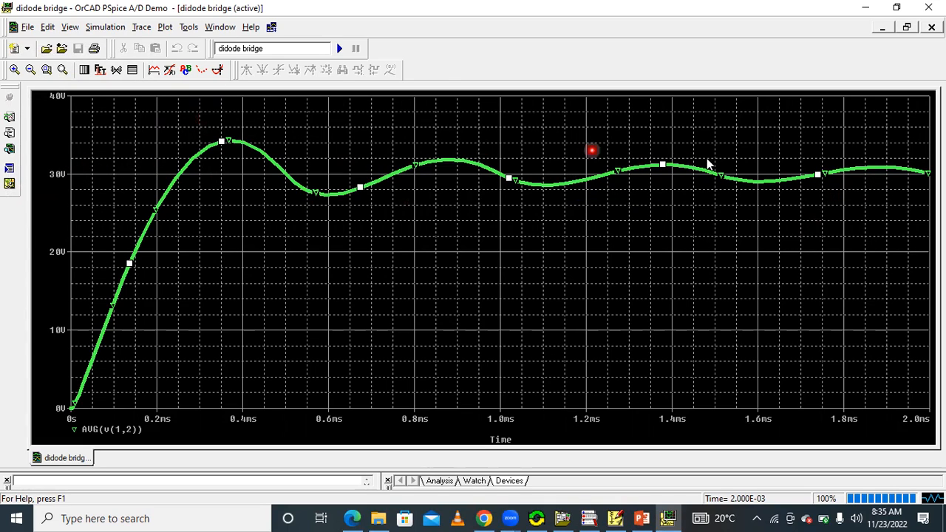
- Place a cursor on the AVG(v(1,2)) trace at about 1.8 ms and label that point with its coordinates
left_click(215, 74)
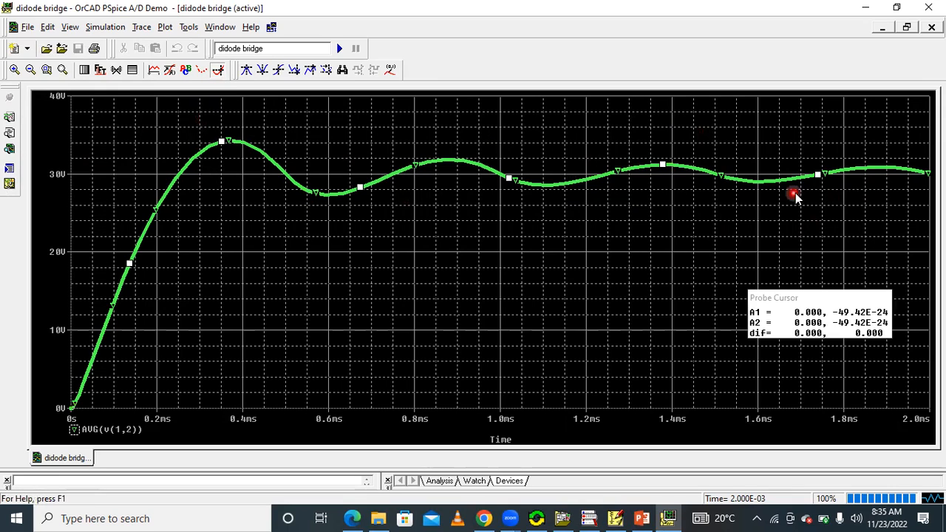
left_click(843, 173)
left_click(390, 69)
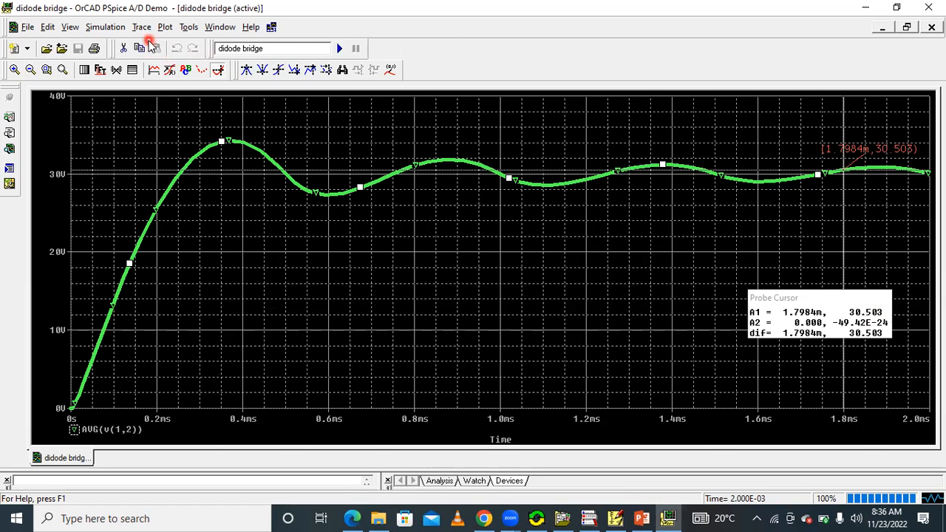
- Add the RMS load voltage trace RMS(v(1,2)) to the same plot
left_click(141, 27)
left_click(156, 41)
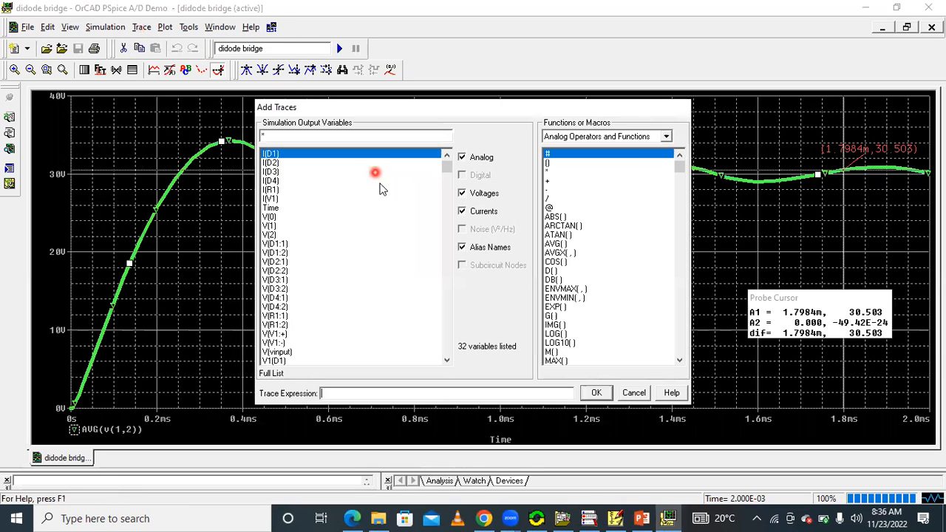
left_click(680, 362)
left_click(680, 362)
left_click(680, 362)
left_click(679, 362)
left_click(679, 363)
left_click(679, 362)
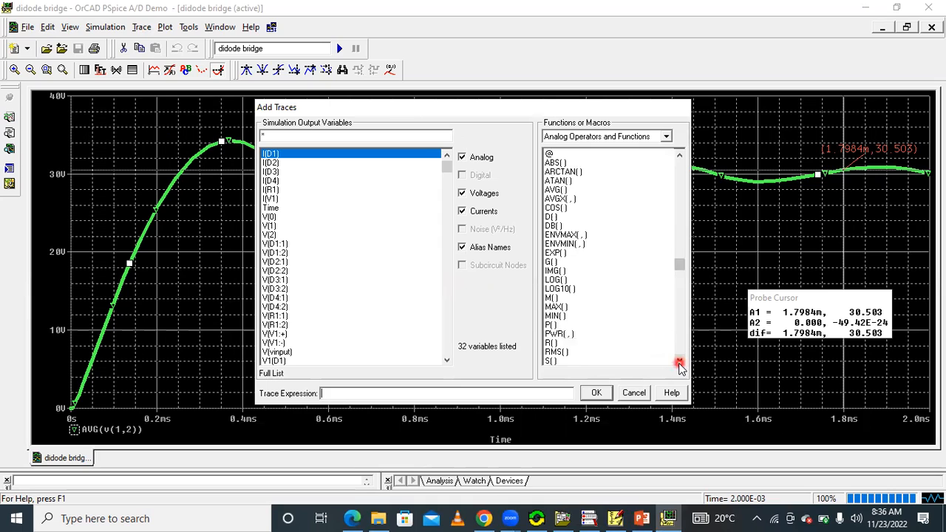
left_click(679, 362)
left_click(565, 343)
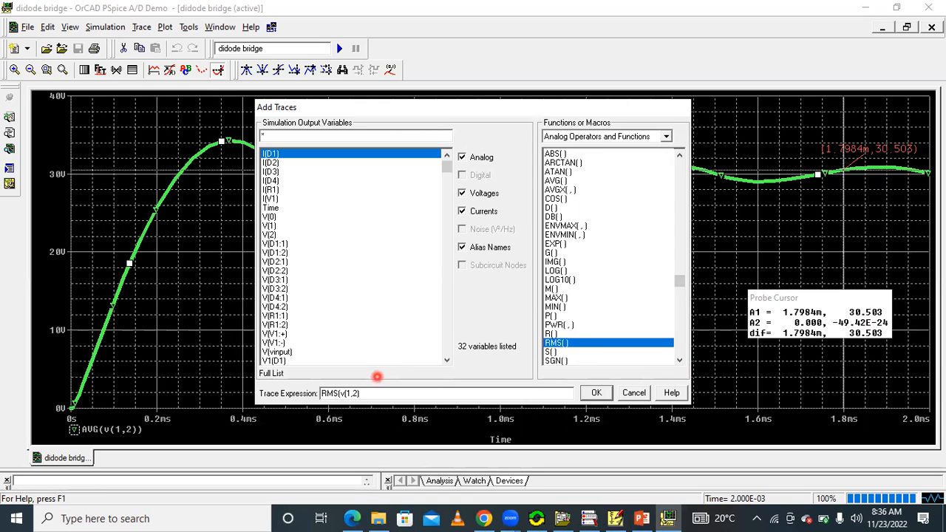
type("v(1,2)")
left_click(597, 393)
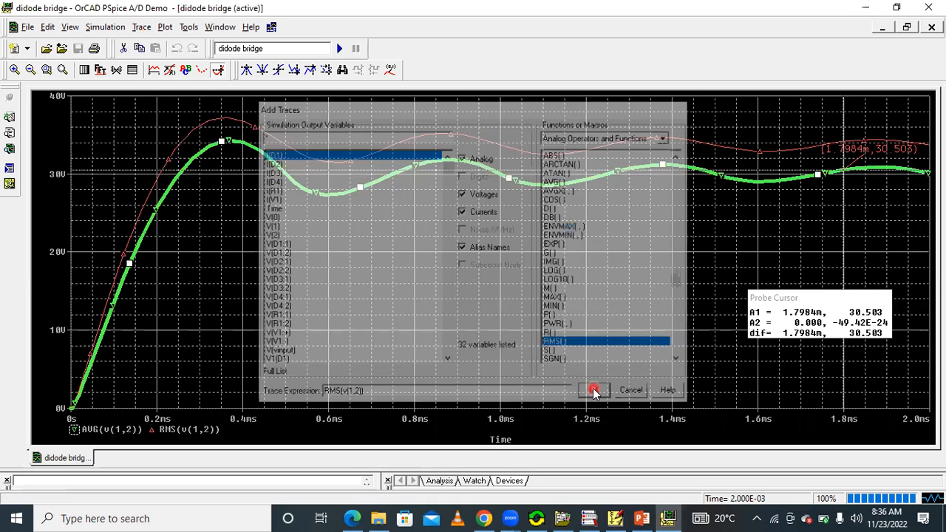
- Turn off the cursors and give the RMS(v(1,2)) trace a thicker line width, leaving that trace selected
right_click(407, 139)
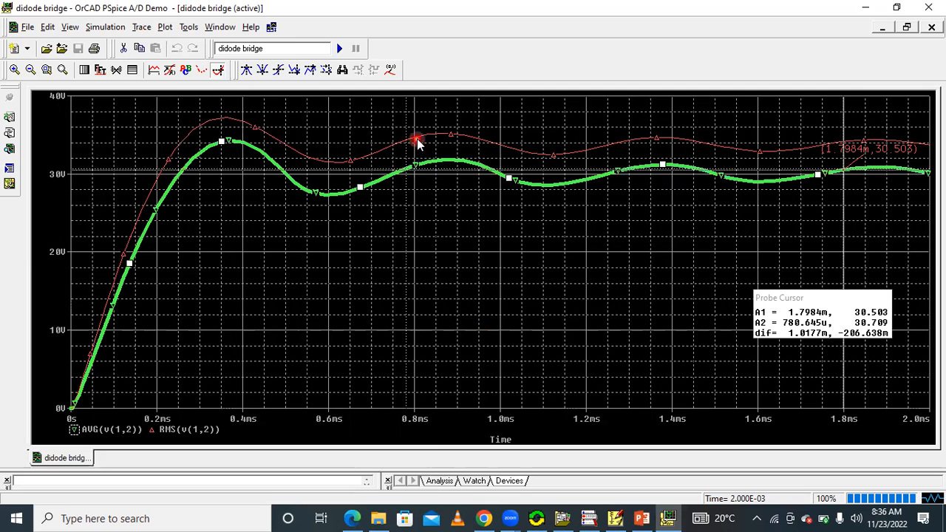
left_click(419, 139)
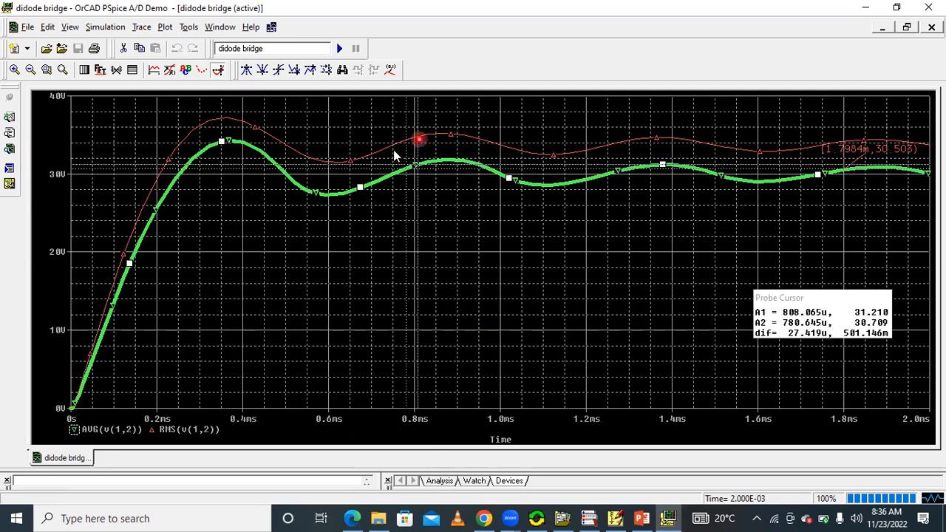
left_click(217, 70)
right_click(282, 139)
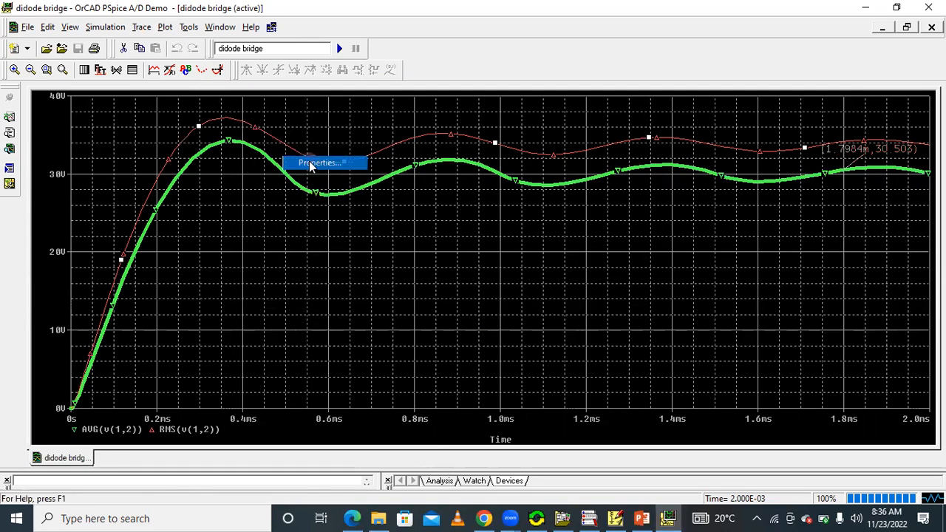
left_click(313, 161)
left_click(81, 118)
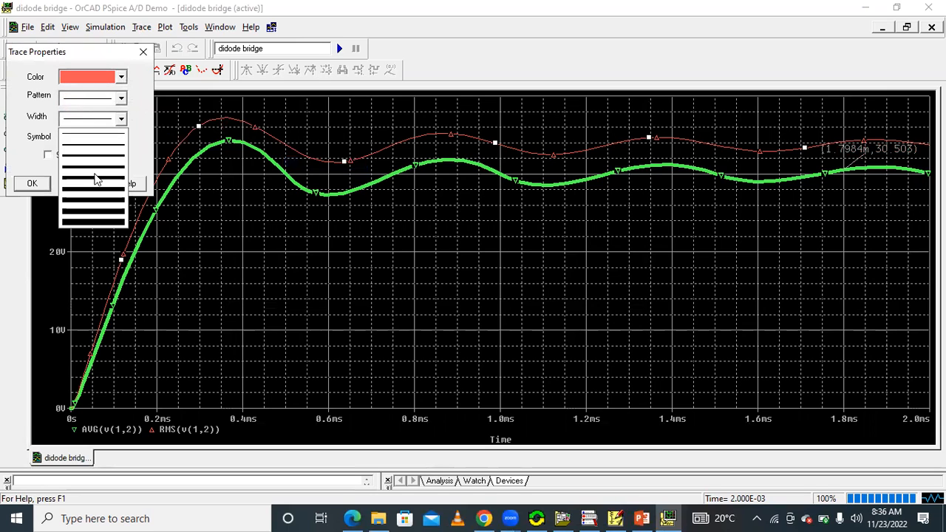
left_click(80, 179)
left_click(32, 183)
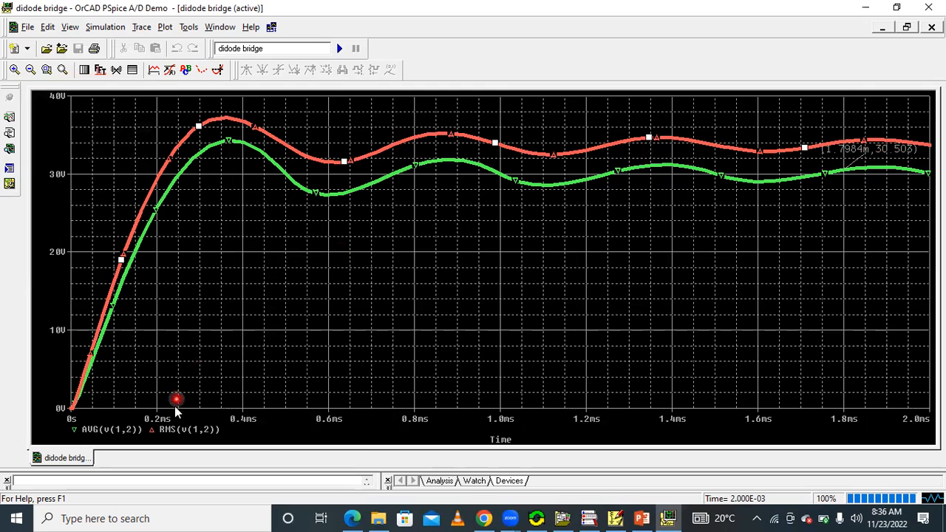
left_click(168, 430)
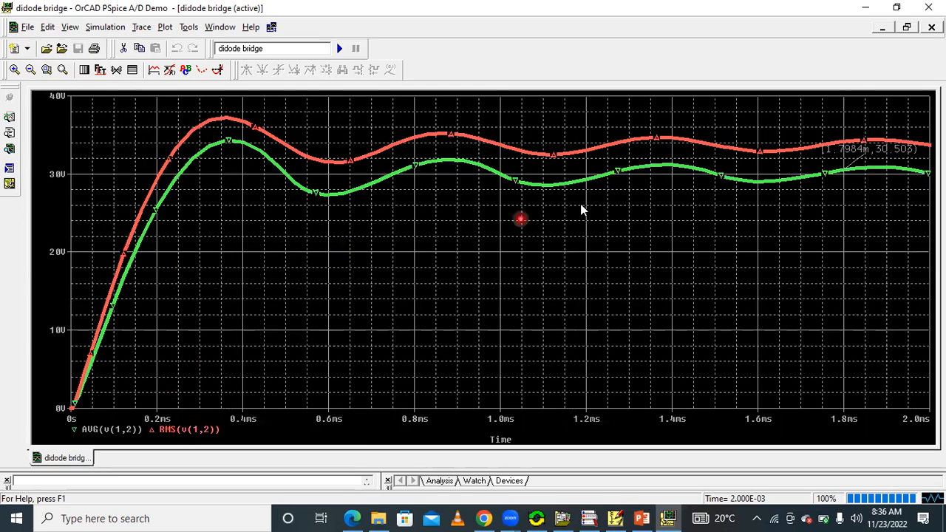
- Turn on the cursors and try to place one on the RMS(v(1,2)) trace to read the RMS load voltage
left_click(759, 153)
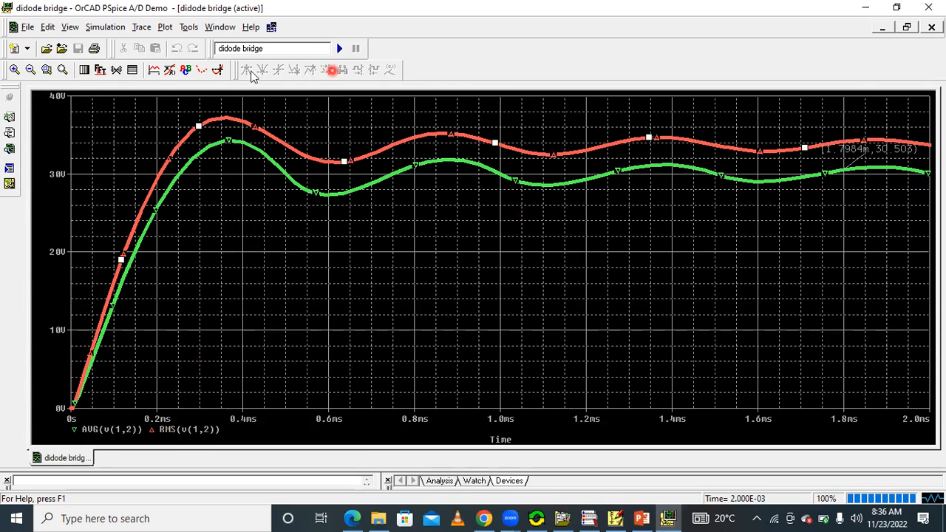
left_click(217, 70)
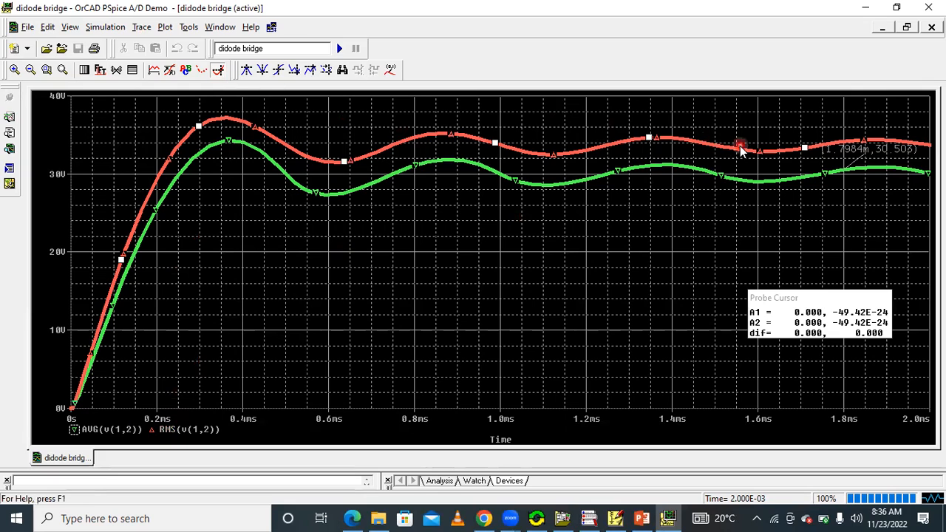
left_click(773, 159)
left_click_drag(774, 152, 707, 148)
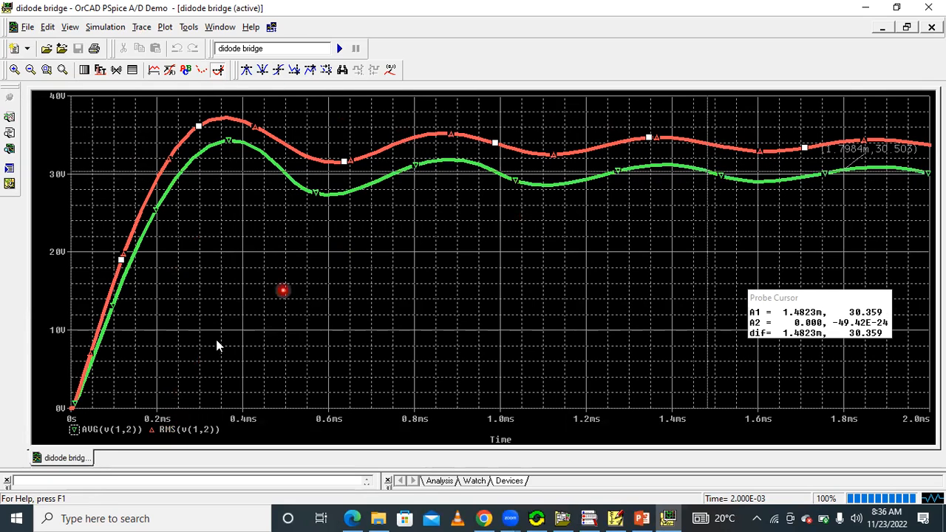
left_click(181, 430)
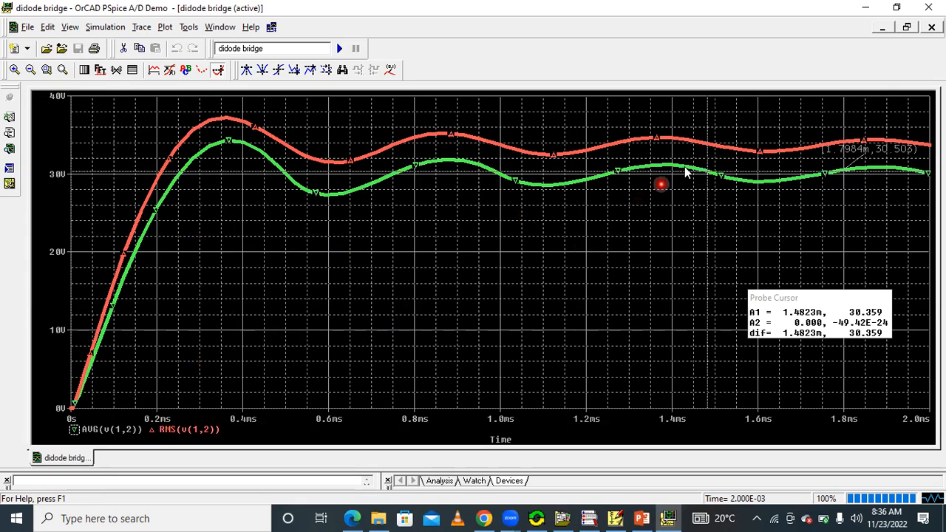
mouse_move(717, 152)
left_mouse_down()
mouse_move(732, 152)
mouse_move(657, 133)
mouse_move(629, 141)
mouse_move(686, 152)
mouse_move(648, 152)
mouse_move(791, 153)
left_mouse_up()
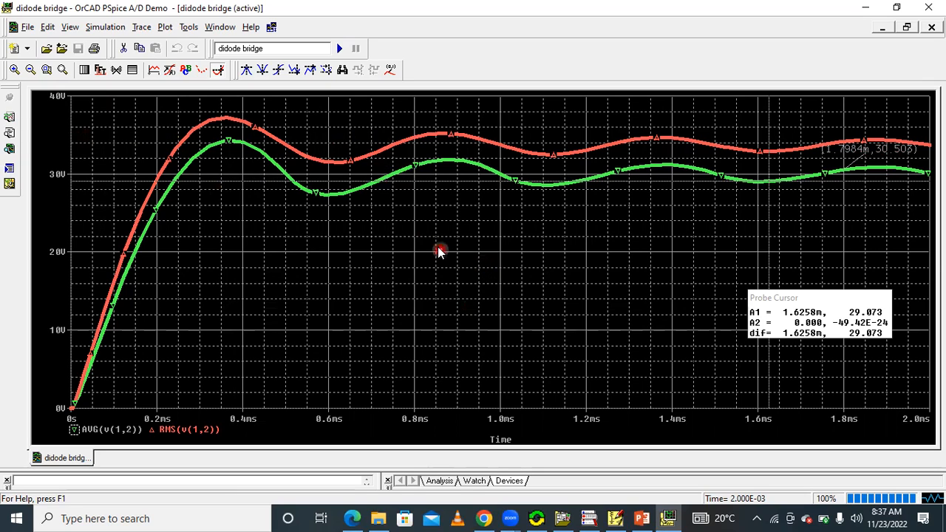
- Switch to the full-wave rectifier lab PDF in Edge and examine the ripple factor formula for the full-wave rectifier
left_click(351, 518)
scroll(399, 251, "up", 5)
scroll(405, 263, "up", 15)
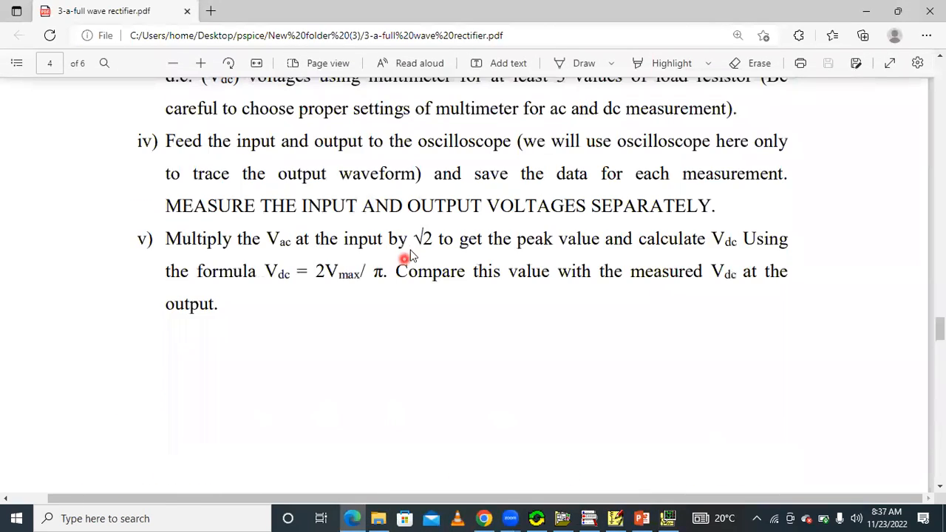
scroll(470, 271, "up", 8)
scroll(493, 263, "down", 11)
scroll(516, 287, "down", 6)
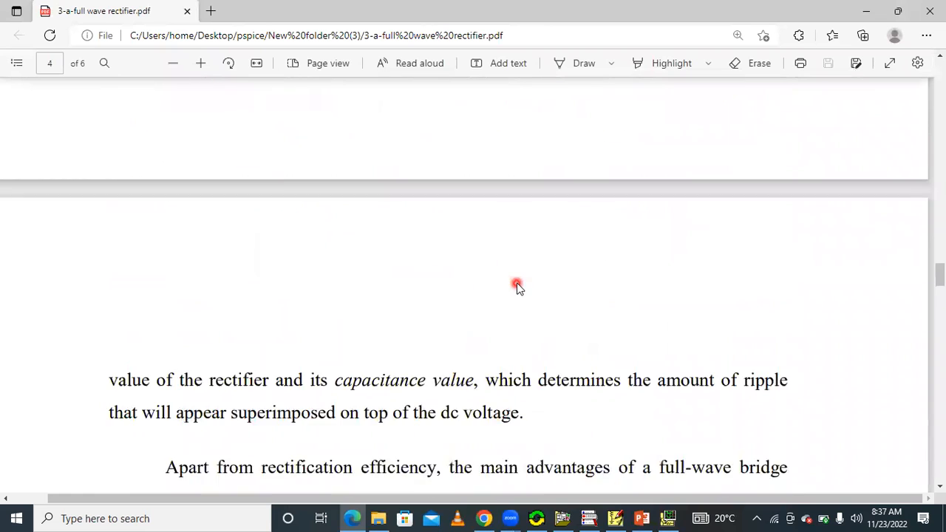
scroll(468, 192, "up", 8)
scroll(467, 167, "up", 10)
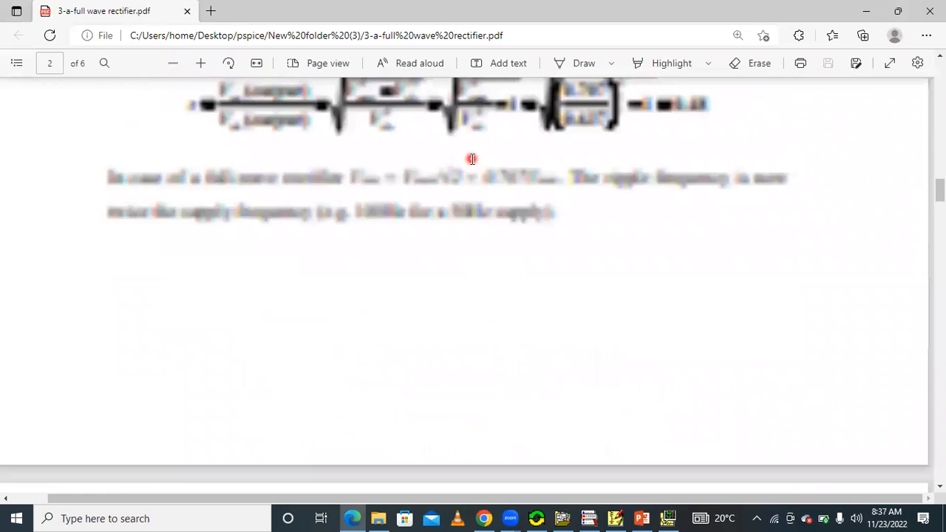
scroll(362, 213, "down", 1)
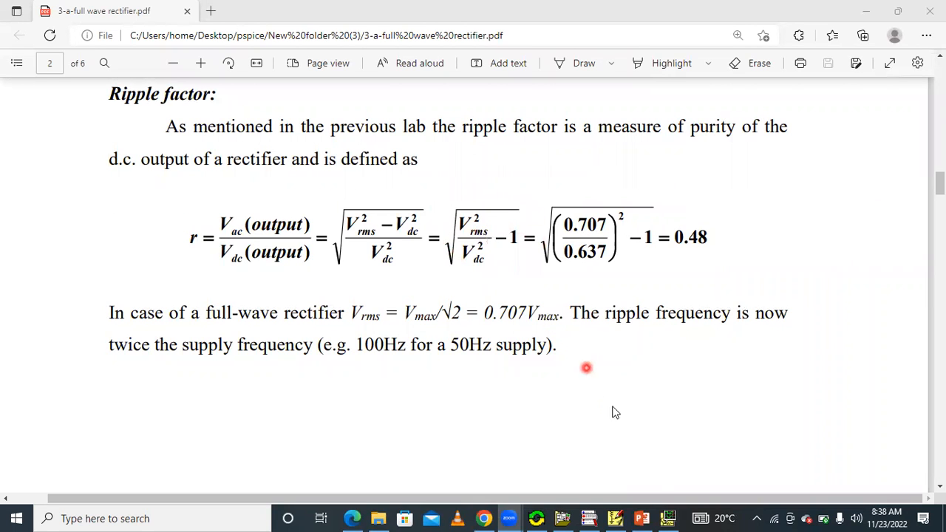
- Close the PSpice A/D waveform window and return to the diode bridge circuit in PSpice Schematics
left_click(618, 517)
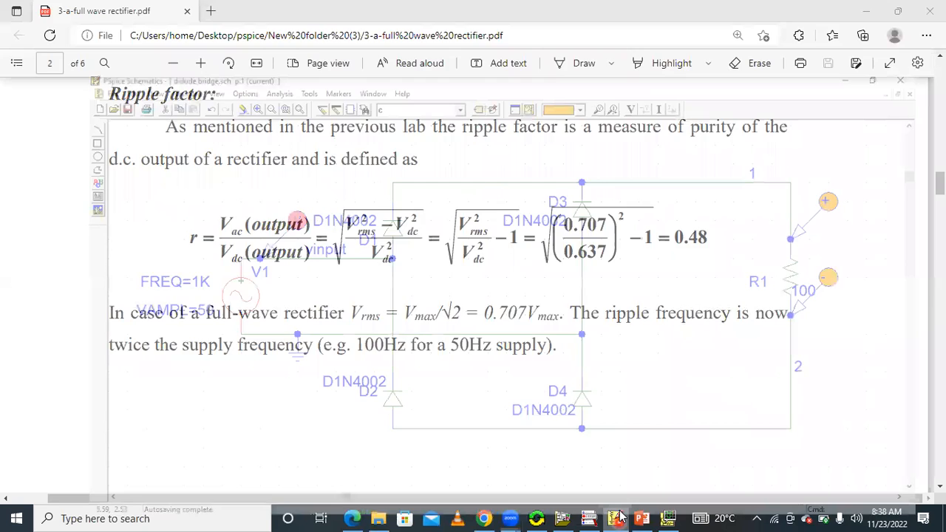
left_click(667, 517)
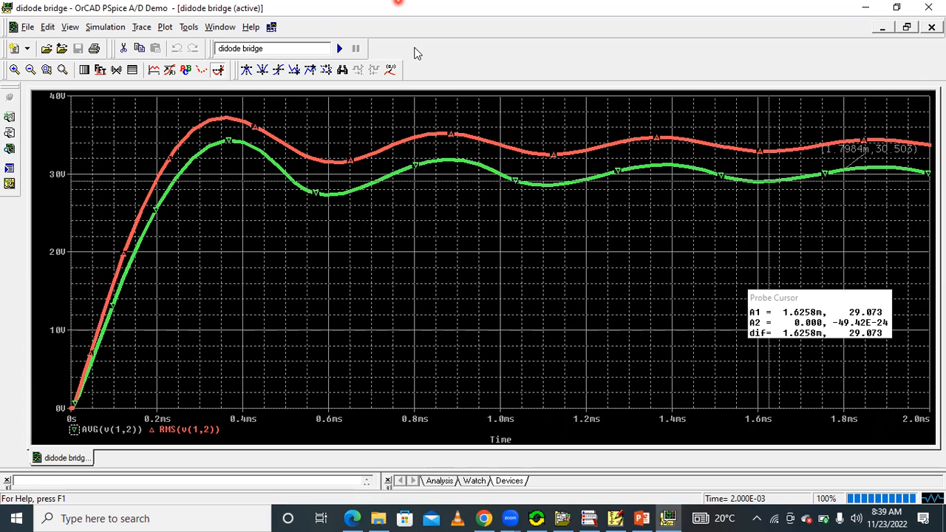
left_click(618, 518)
left_click(665, 518)
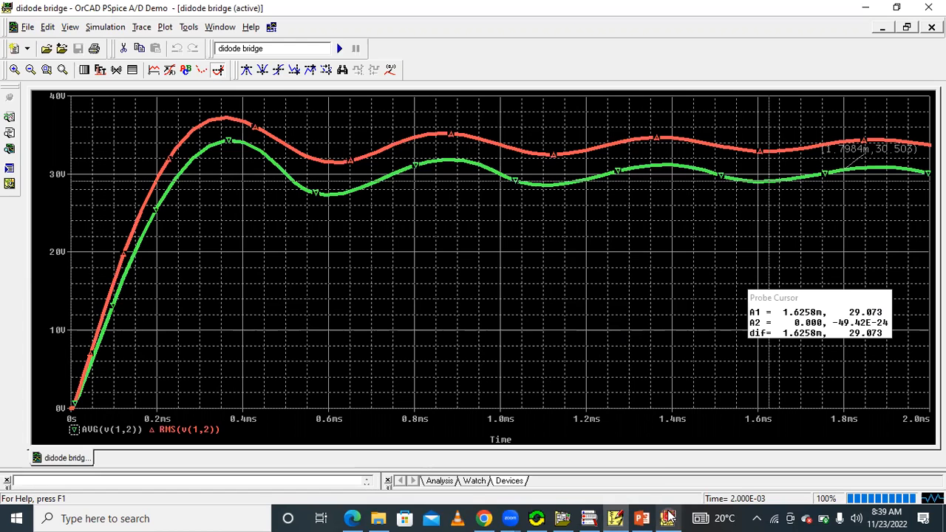
left_click(938, 8)
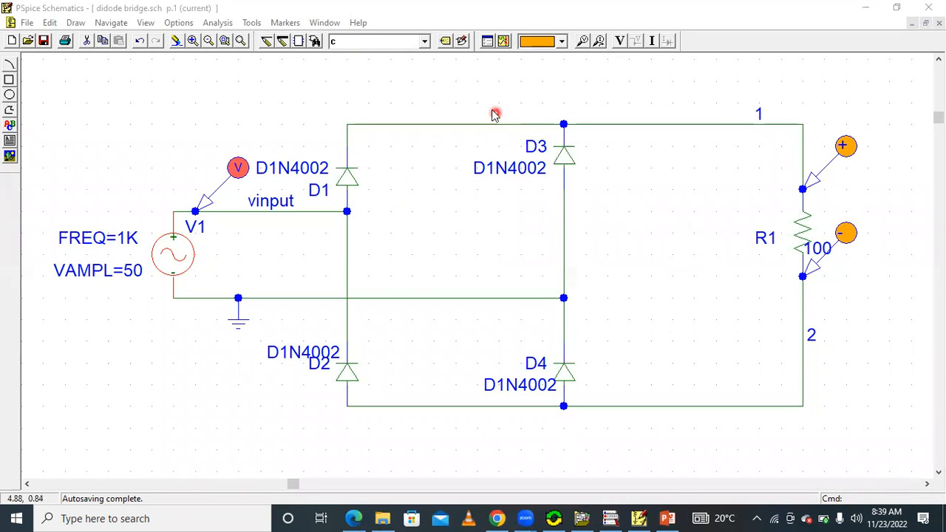
- Place a vertical capacitor between the diode bridge and load resistor R1
left_click(425, 43)
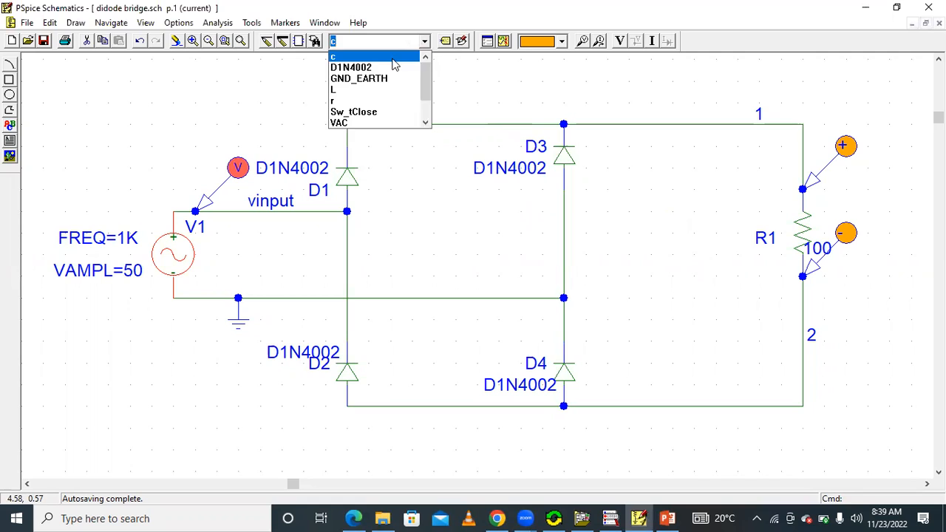
left_click(393, 59)
key("ctrl+r")
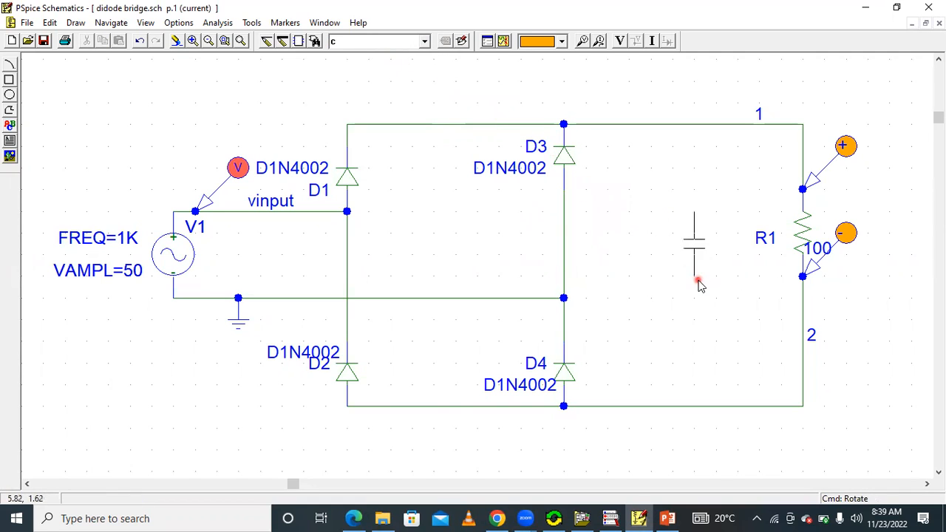
left_click(698, 279)
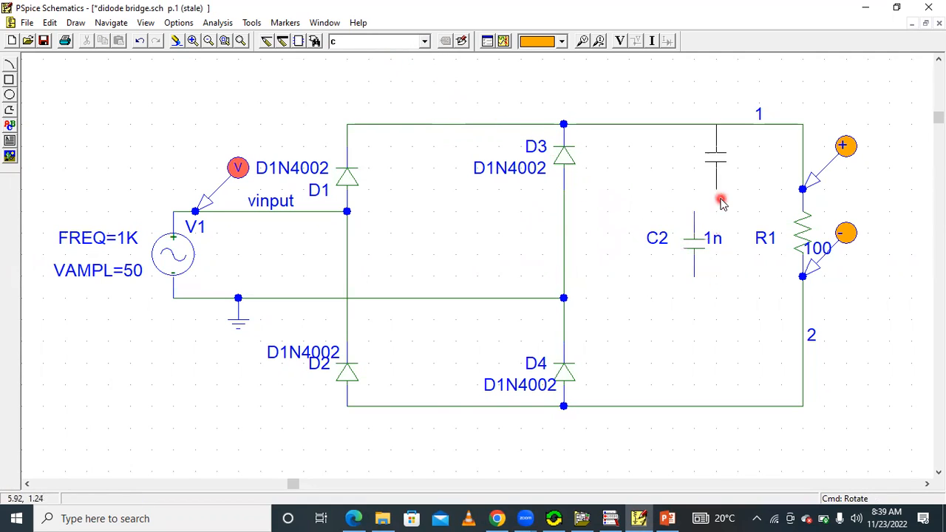
- Wire capacitor C2 in parallel with the load, connecting its ends to the upper and lower output rails
left_click(268, 42)
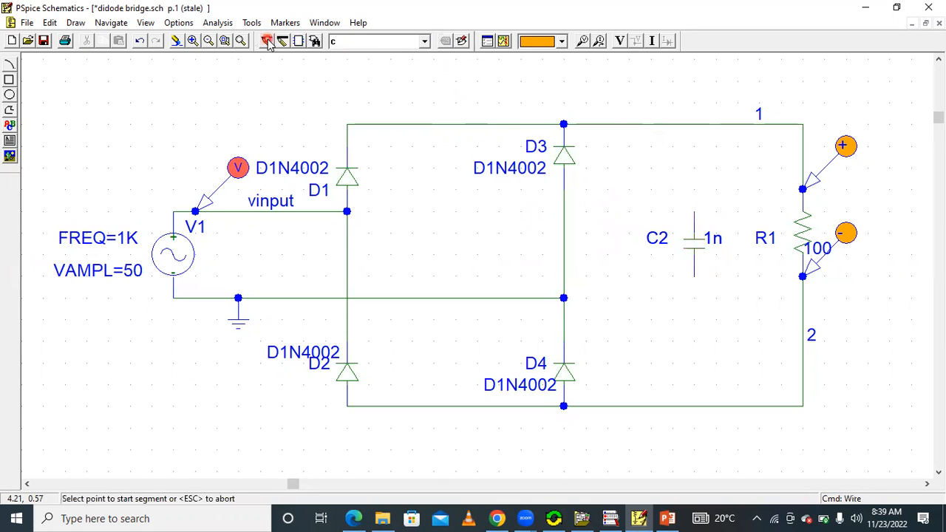
left_click(694, 212)
left_click(695, 124)
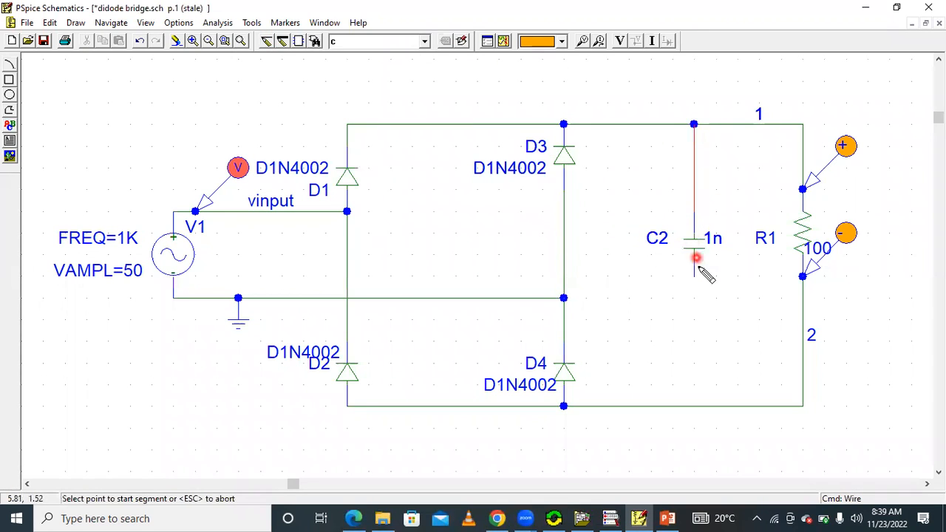
left_click(695, 278)
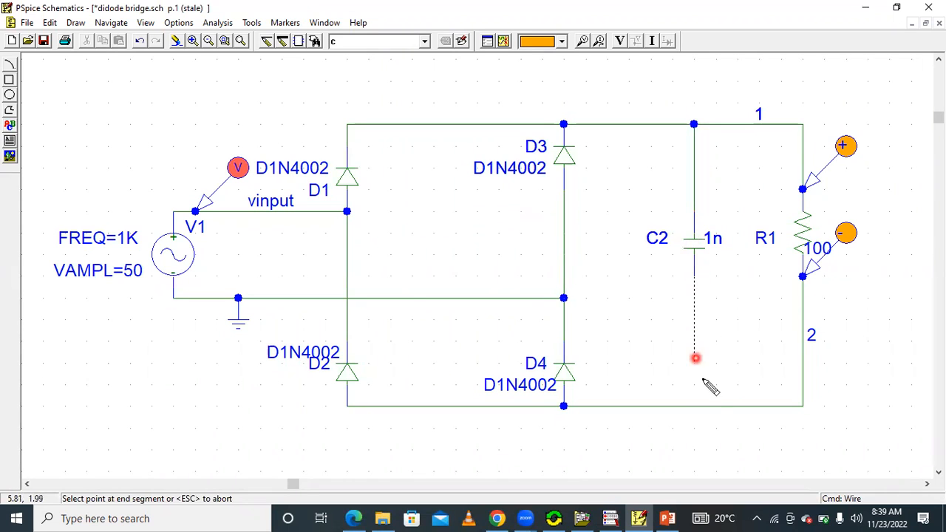
left_click(694, 406)
right_click(727, 329)
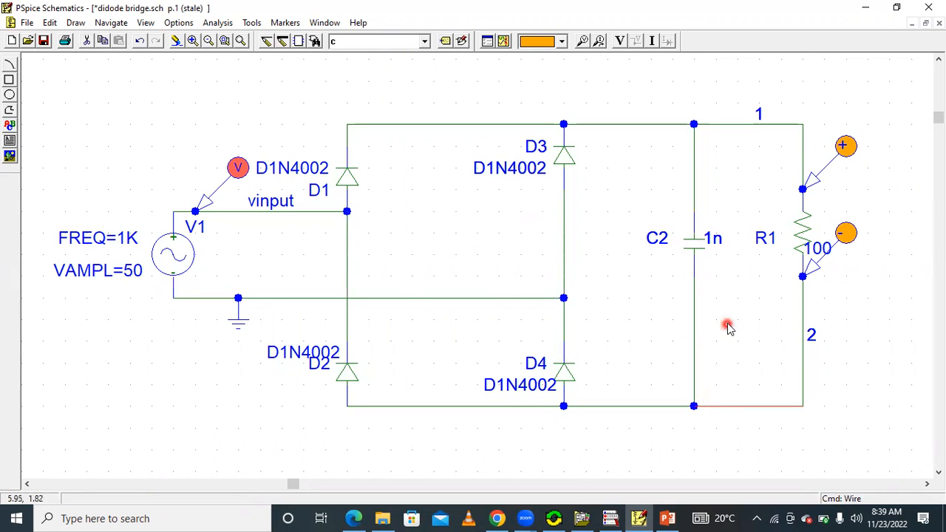
- Set capacitor C2's value to 100uf and run the simulation
double_click(698, 245)
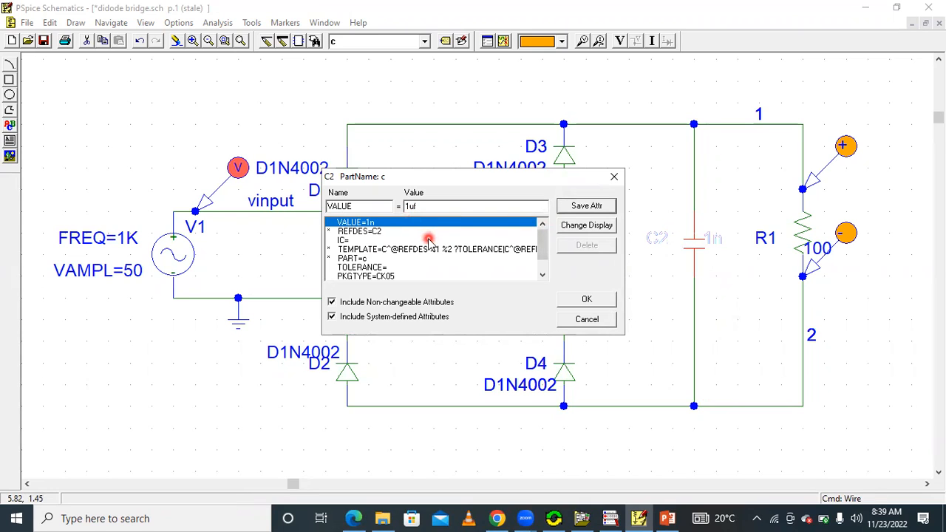
left_click(566, 206)
left_click(604, 299)
left_click(866, 194)
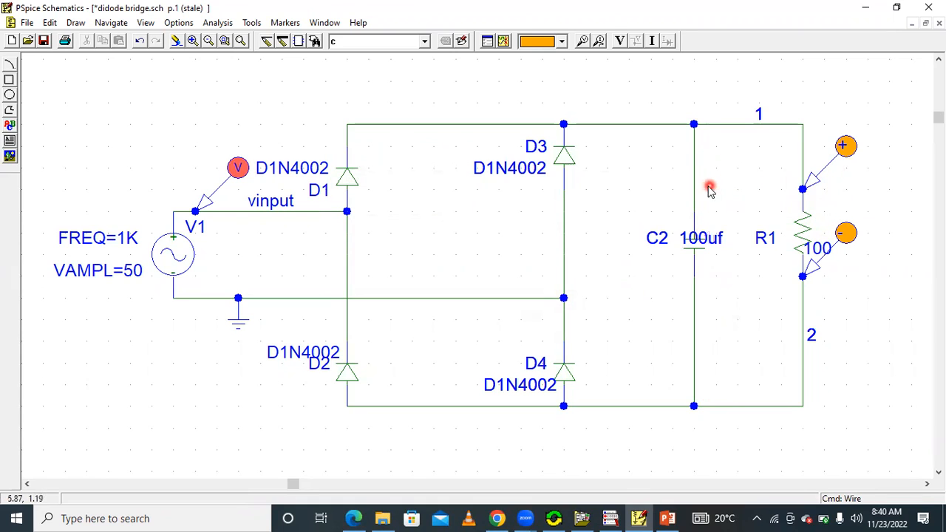
left_click(503, 42)
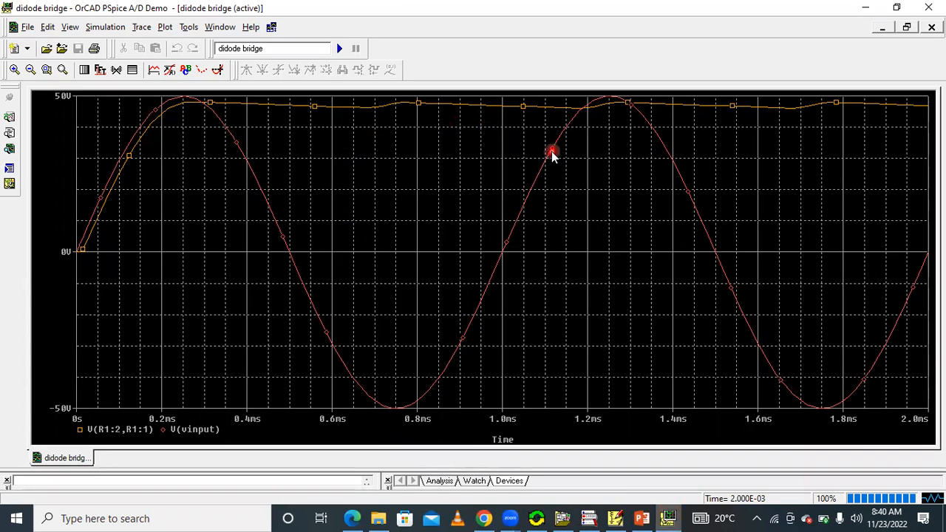
- Give the V(vinput) trace a thicker line width
right_click(523, 205)
left_click(558, 224)
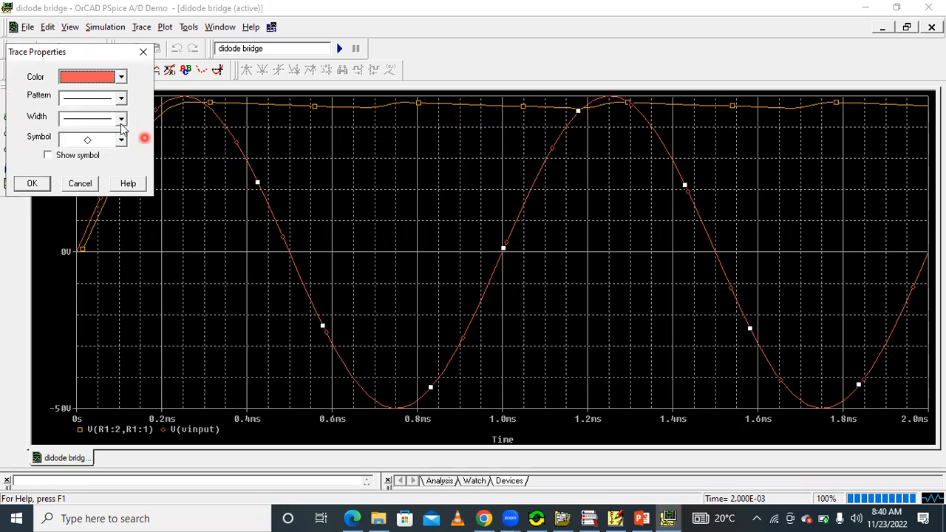
left_click(86, 118)
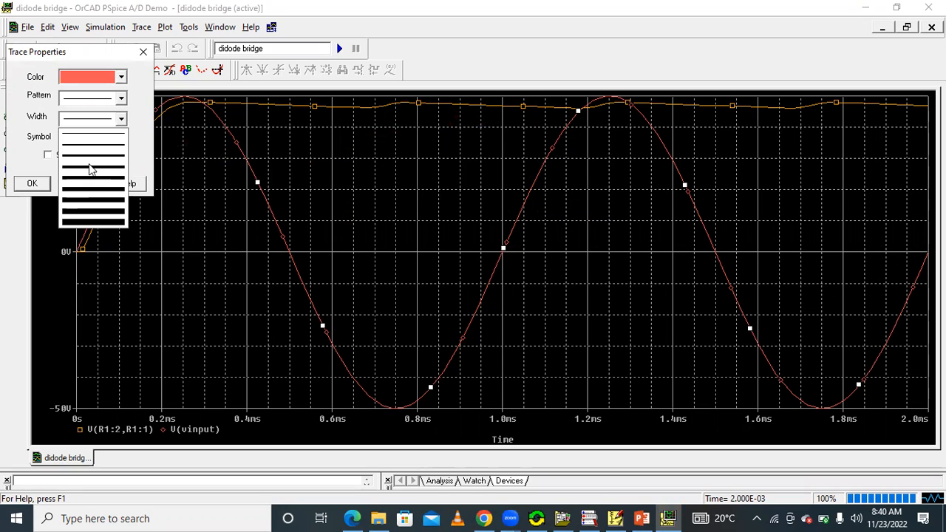
left_click(88, 170)
left_click(32, 183)
- Give the load voltage trace V(R1:2,R1:1) a thicker line width
right_click(421, 103)
left_click(446, 128)
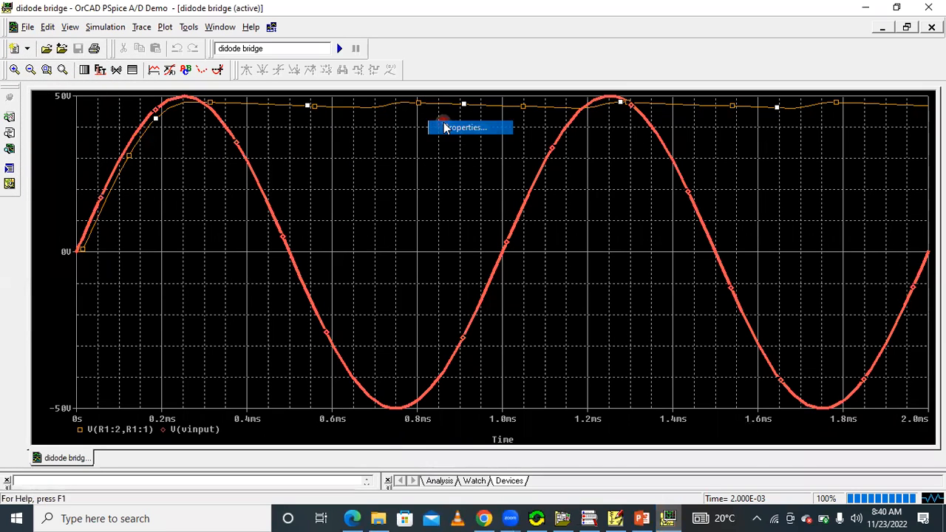
left_click(87, 119)
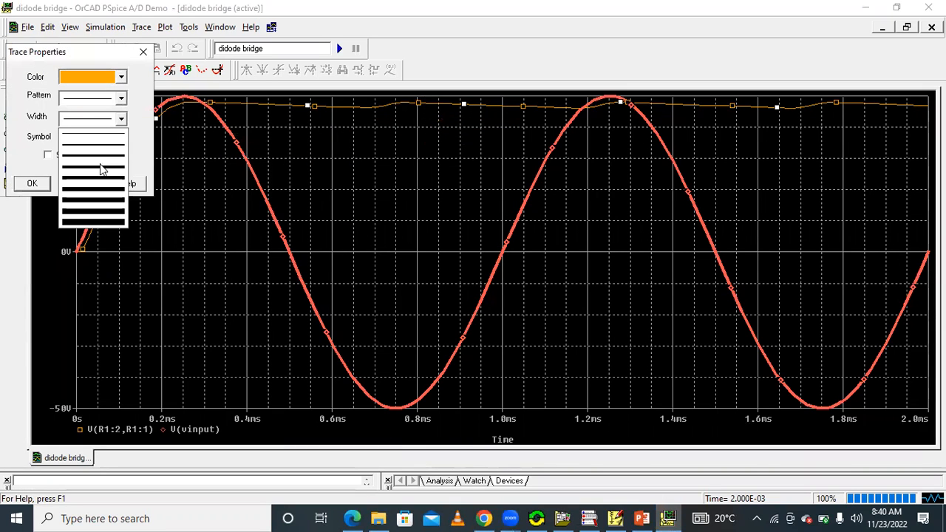
left_click(102, 178)
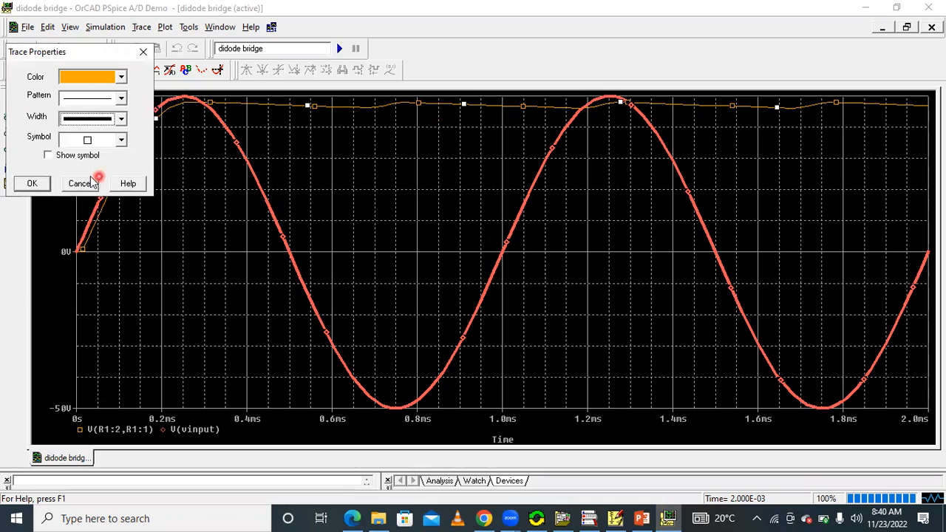
left_click(31, 184)
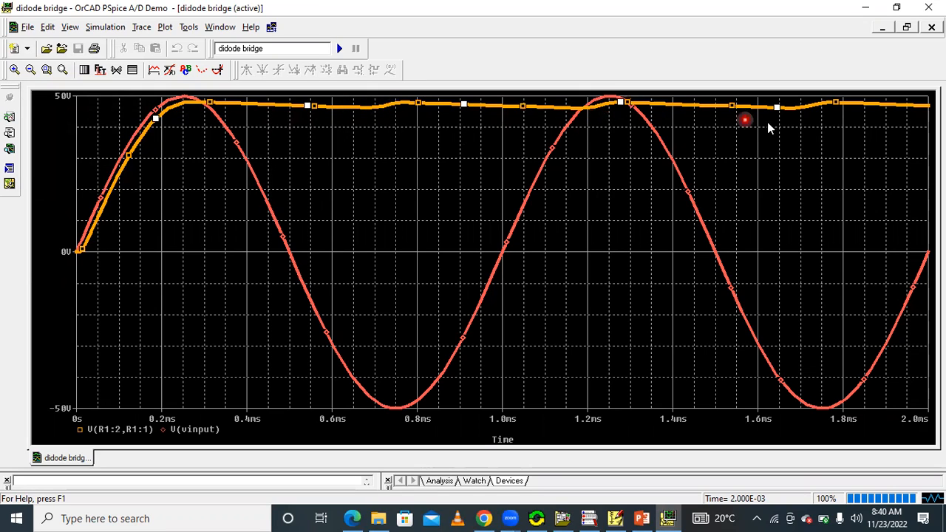
- Switch to the lab PDF in Edge and examine the Fig. 3 capacitor filter circuit and its resultant output waveform
left_click(356, 518)
scroll(414, 295, "up", 5)
scroll(417, 288, "down", 10)
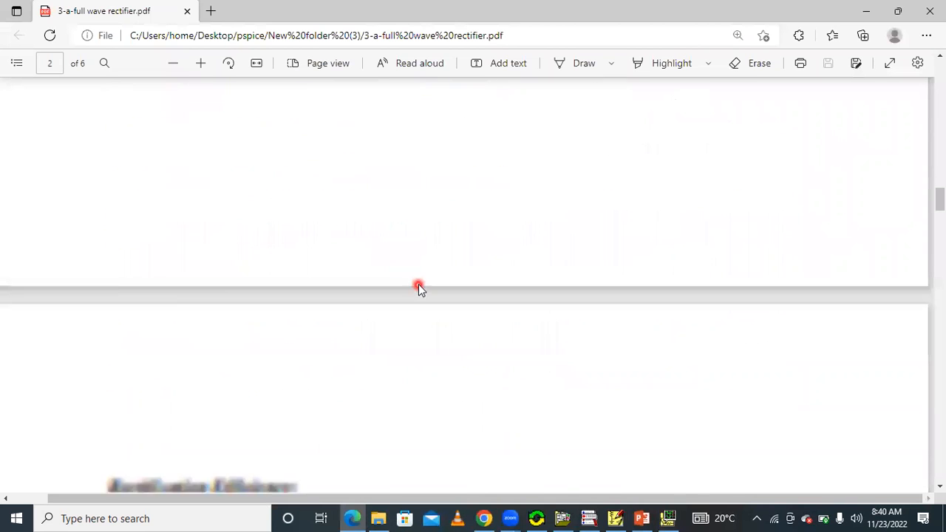
scroll(422, 284, "down", 9)
scroll(414, 262, "up", 4)
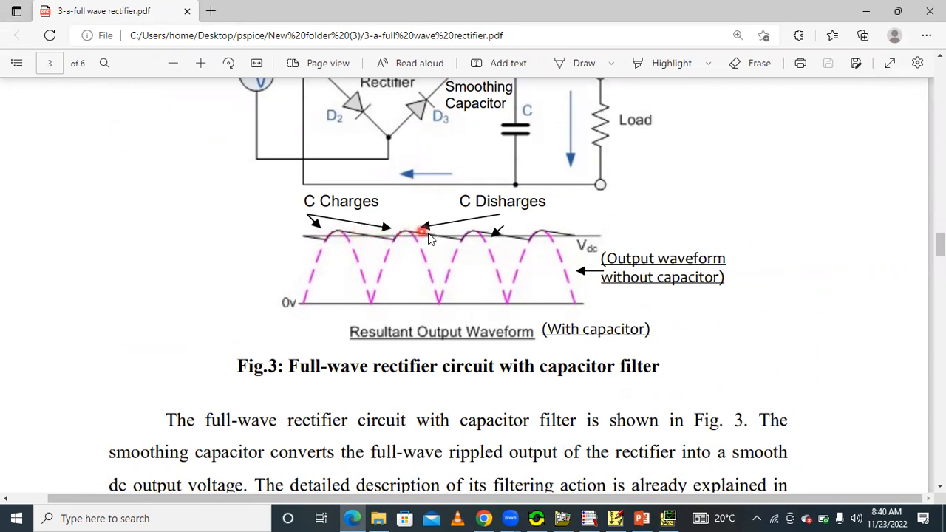
- Switch to PSpice Schematics and set capacitor C2's value to 10uf
left_click(615, 518)
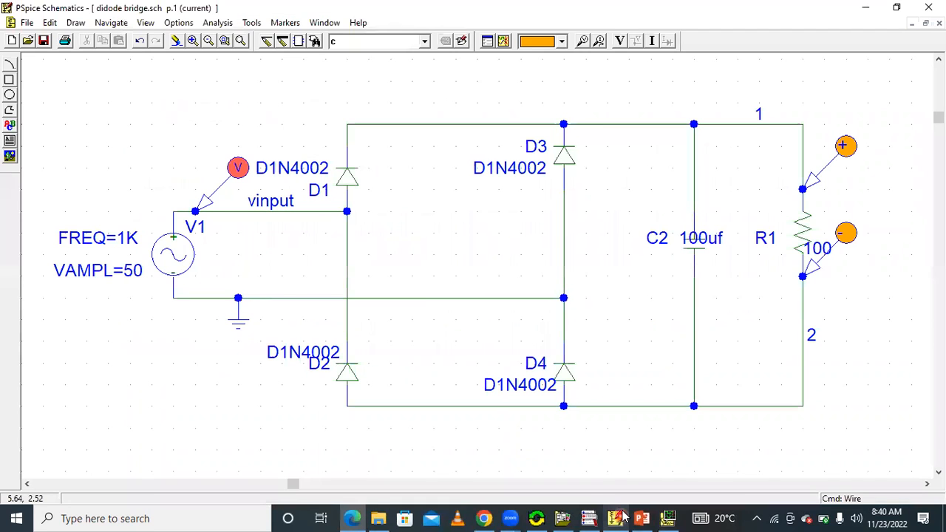
double_click(701, 244)
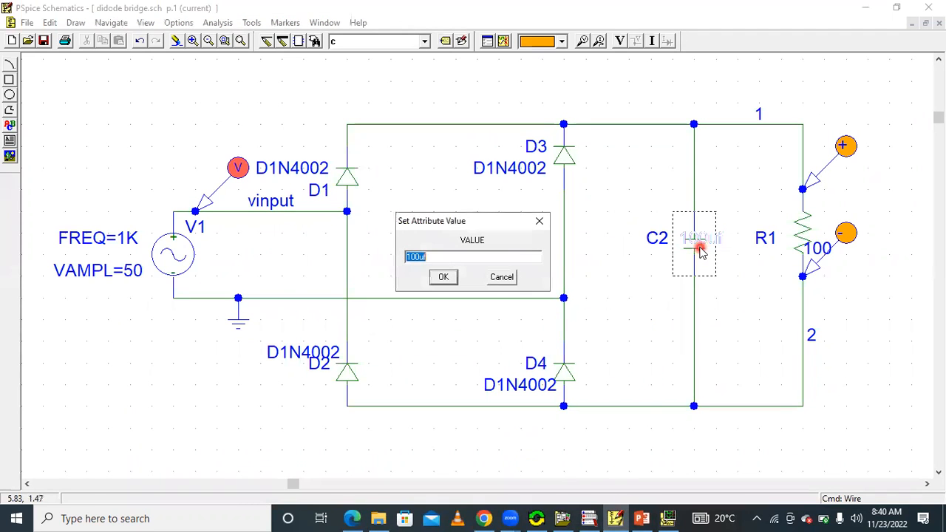
left_click(418, 259)
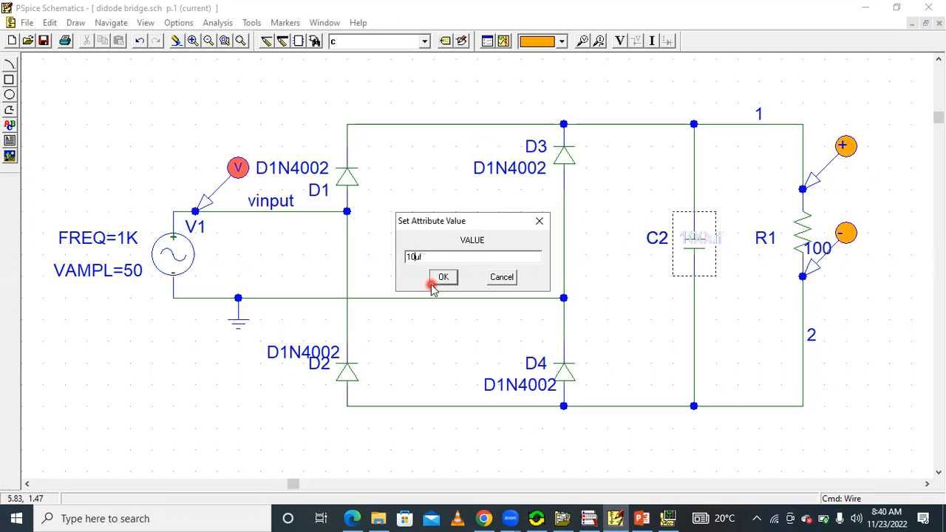
left_click(439, 279)
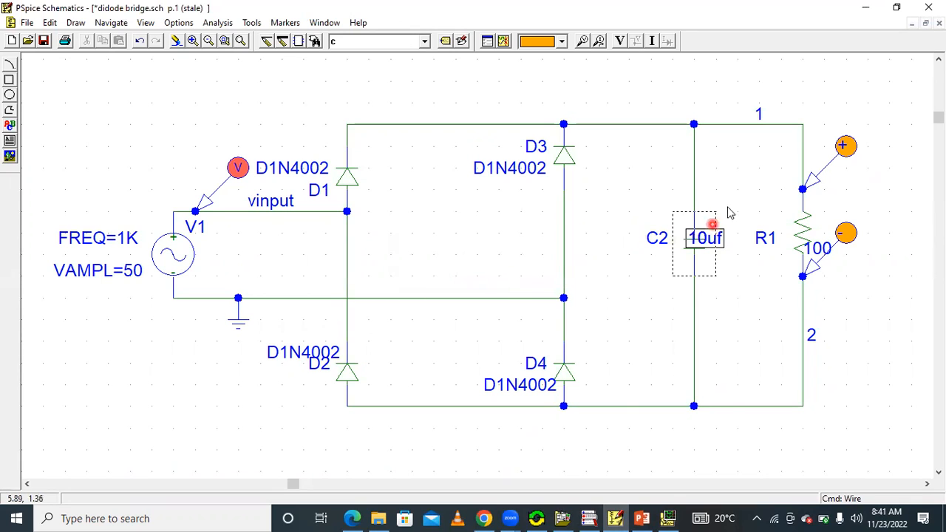
- Run the simulation with the 10uf capacitor and give the load voltage trace V(R1:2,R1:1) a thicker line width
left_click(503, 42)
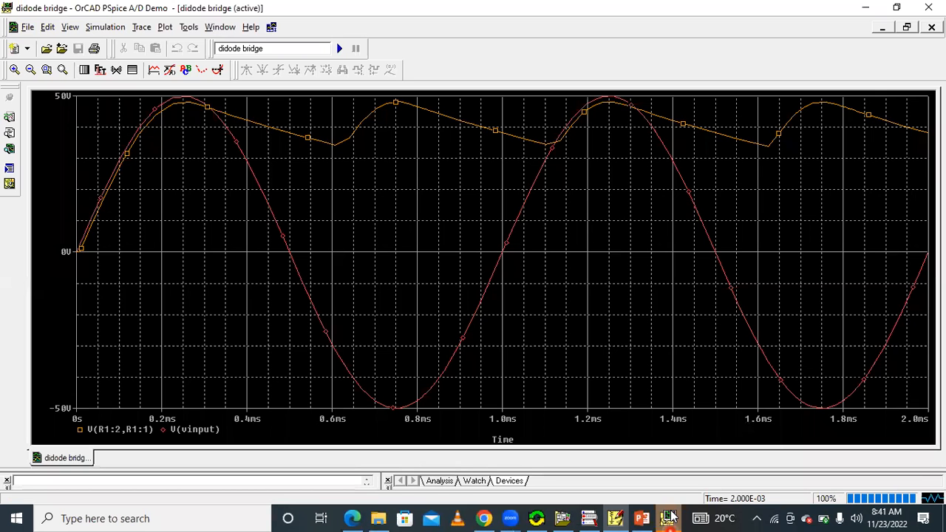
right_click(293, 130)
left_click(333, 152)
left_click(96, 117)
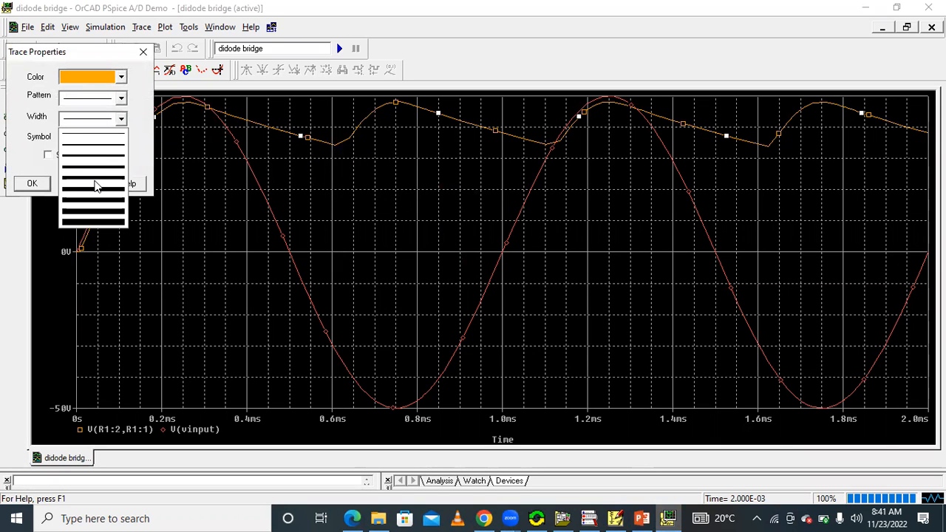
left_click(94, 185)
left_click(32, 183)
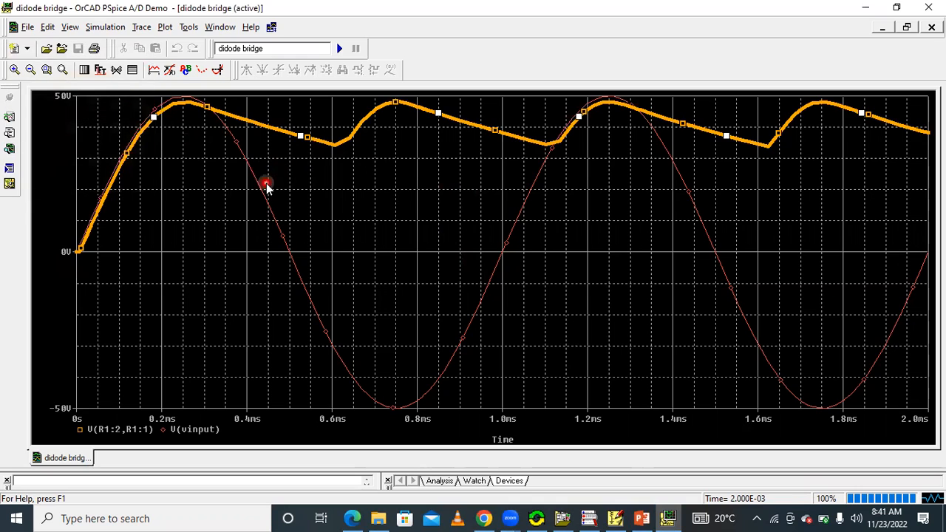
- Give the V(vinput) trace a thicker line width to match the load voltage trace
right_click(265, 187)
left_click(275, 210)
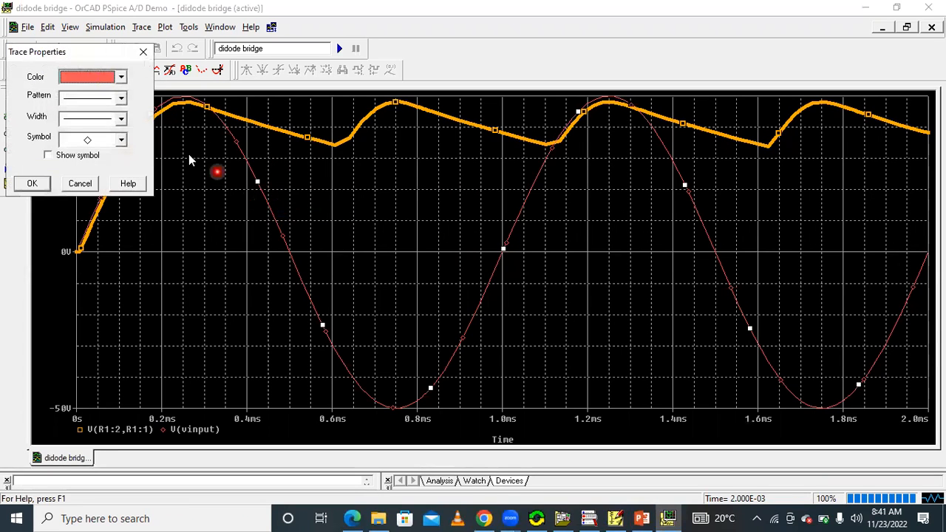
left_click(102, 124)
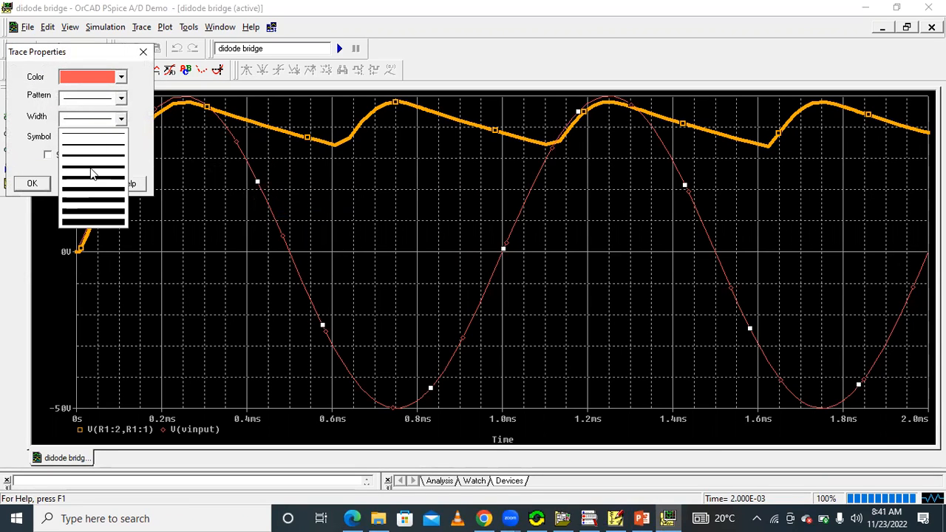
left_click(93, 177)
left_click(32, 182)
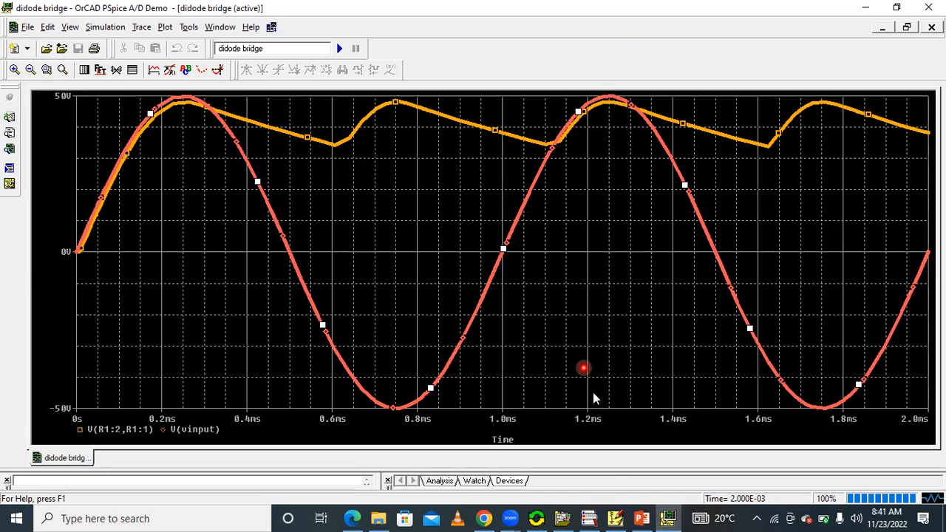
- Compare the schematic and the simulated load waveform with the Fig. 3 capacitor filter output in the lab PDF in Edge
left_click(613, 511)
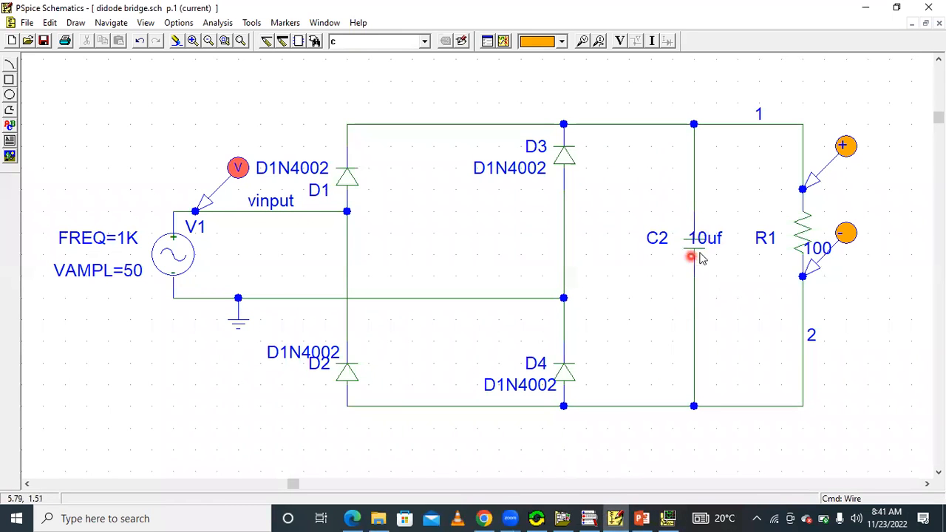
left_click(613, 511)
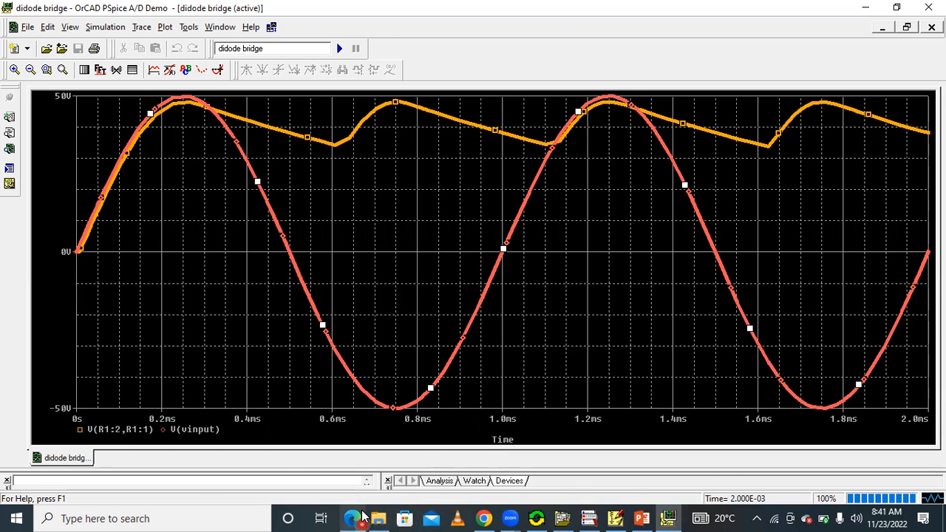
mouse_move(355, 517)
left_click(372, 469)
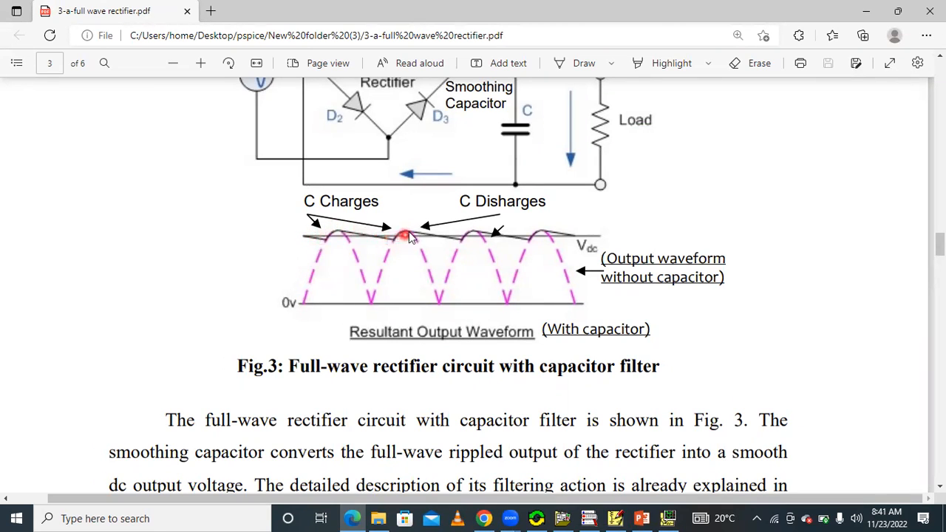
left_click(616, 518)
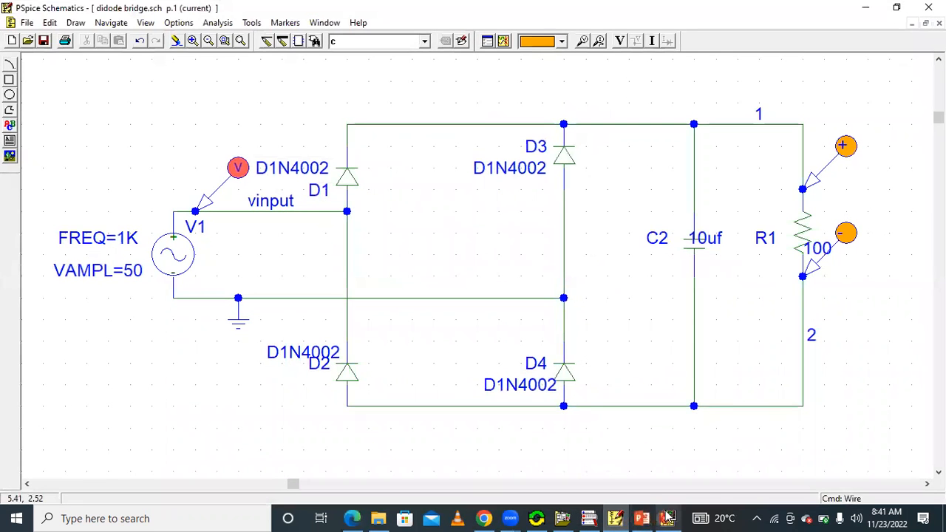
left_click(667, 518)
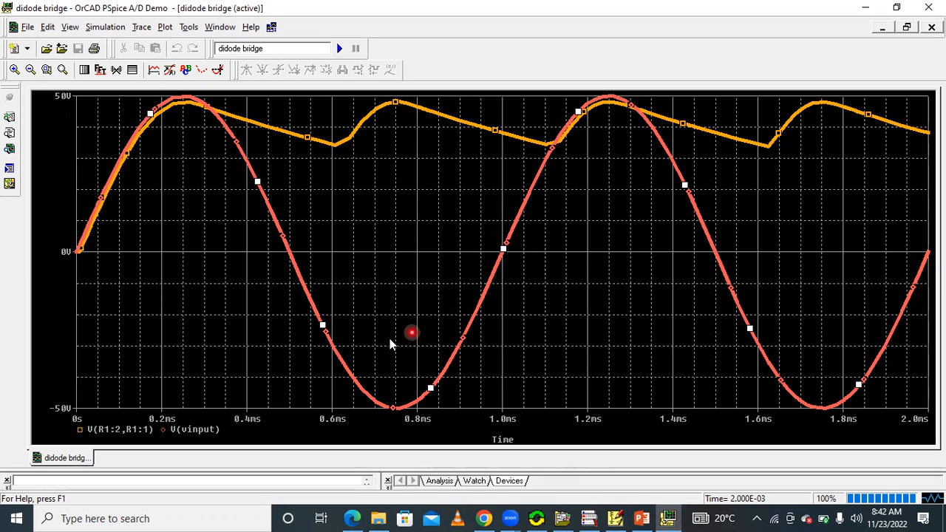
- Delete the V(R1:2,R1:1) and V(vinput) traces from the plot
left_click(123, 432)
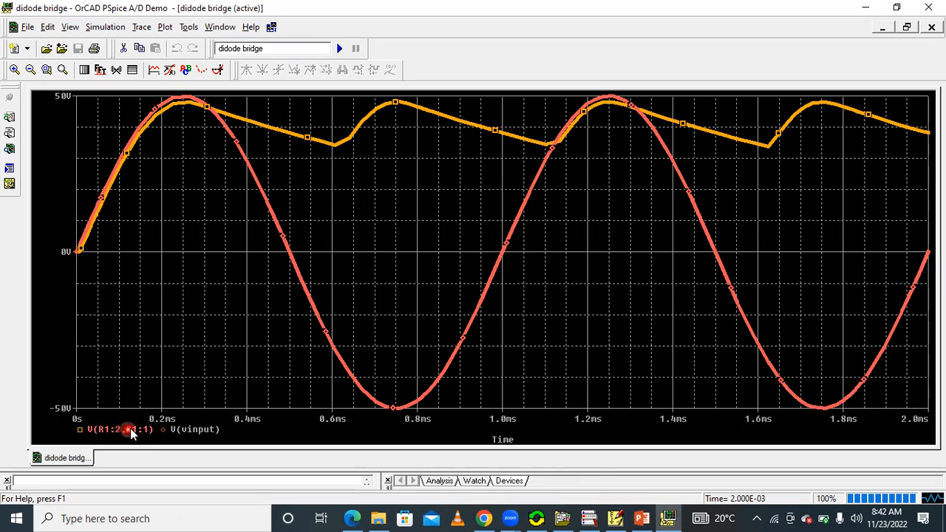
key("Delete")
key("Delete")
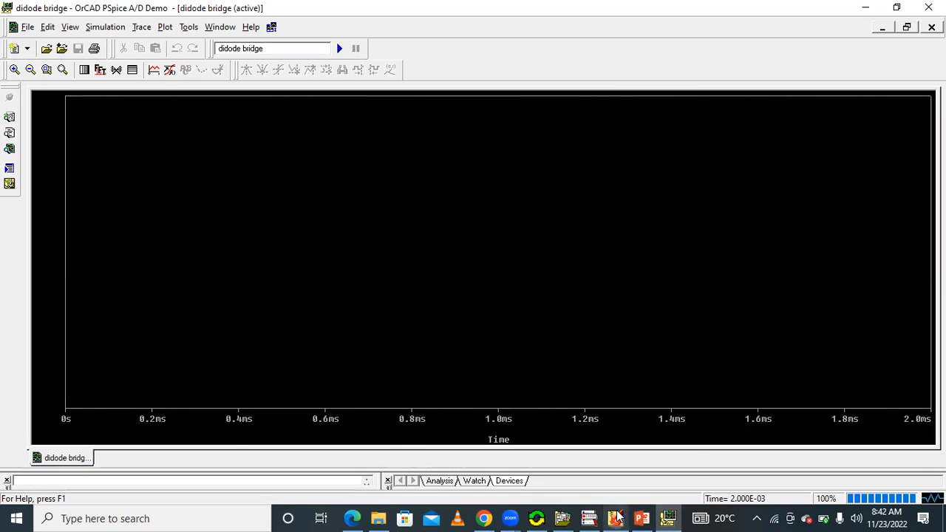
- Add a trace of the average load voltage with the expression AVG(v(1,2))
mouse_move(616, 511)
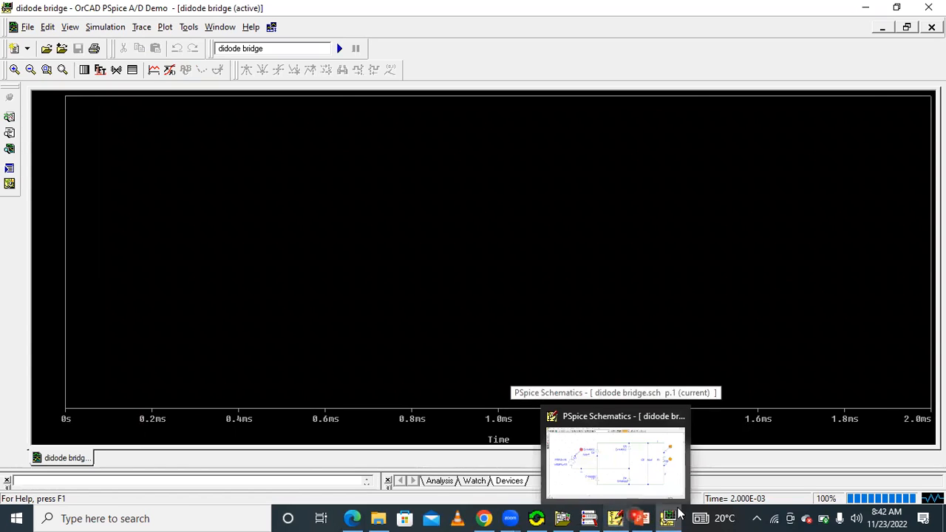
left_click(153, 72)
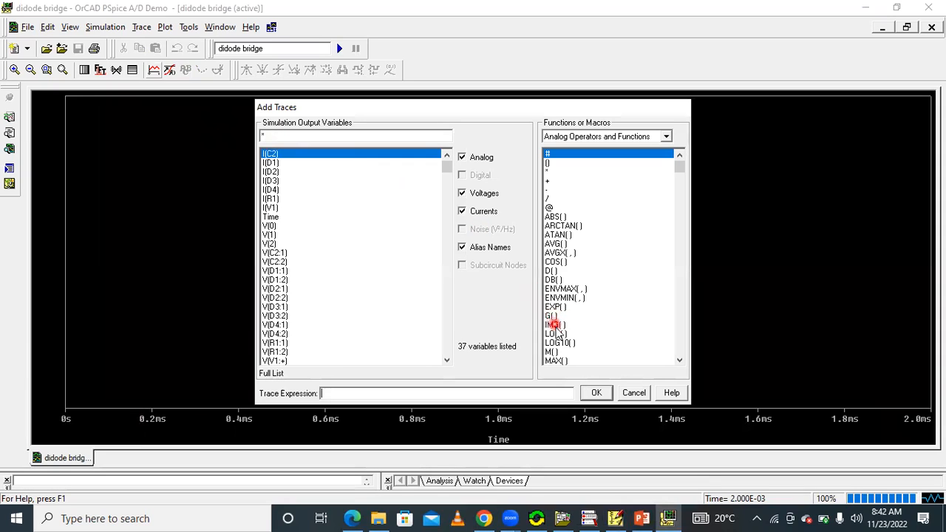
left_click(680, 361)
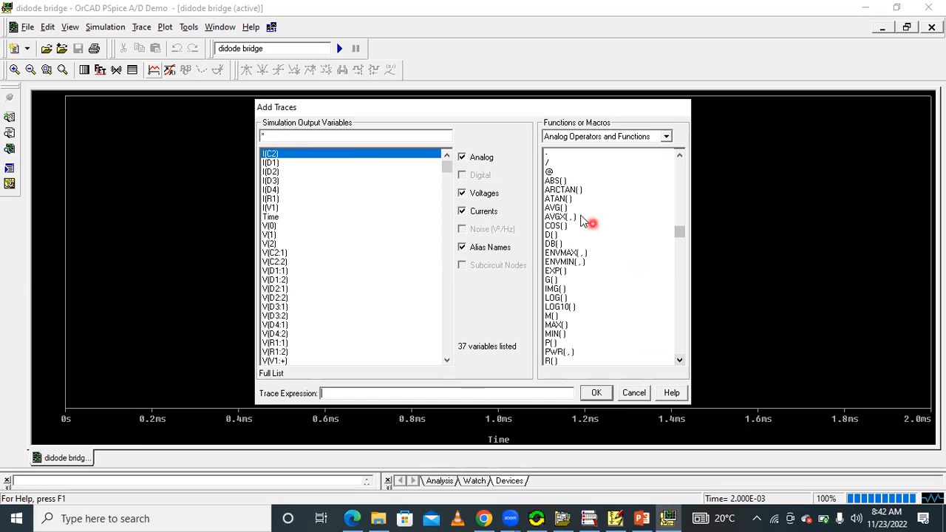
left_click(562, 209)
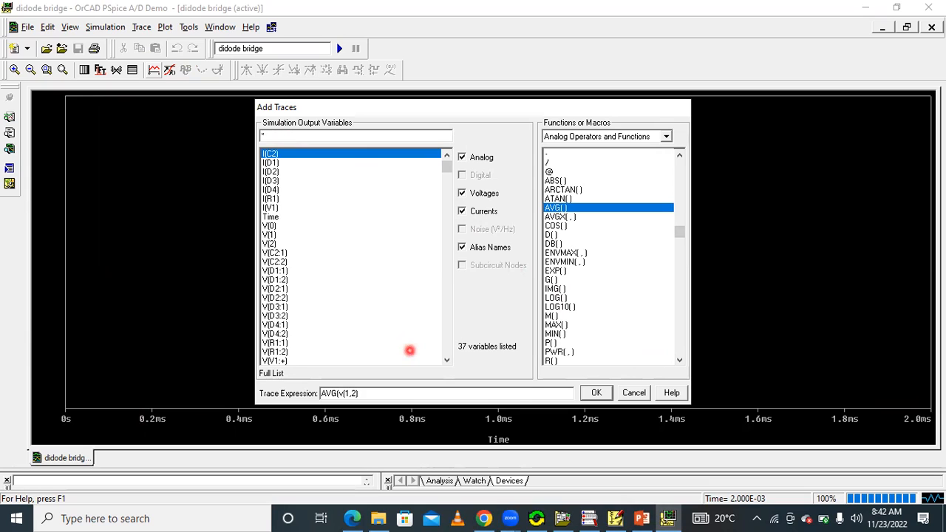
left_click(596, 392)
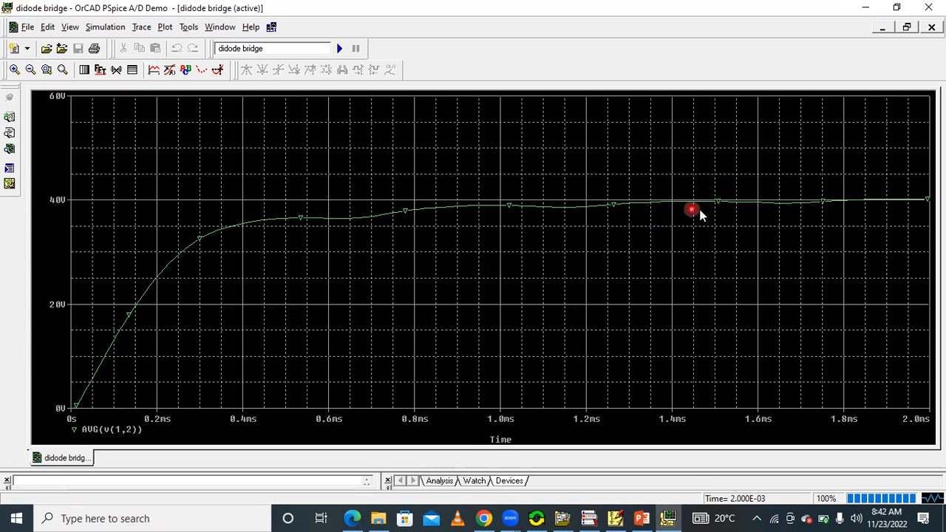
- Give the AVG(v(1,2)) trace a much thicker line width
right_click(833, 205)
left_click(850, 220)
left_click(78, 118)
left_click(92, 191)
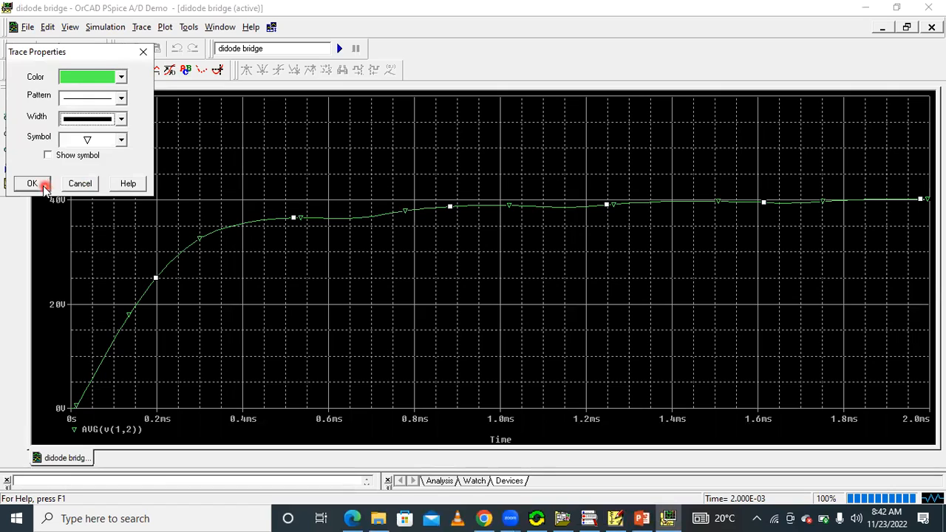
left_click(32, 183)
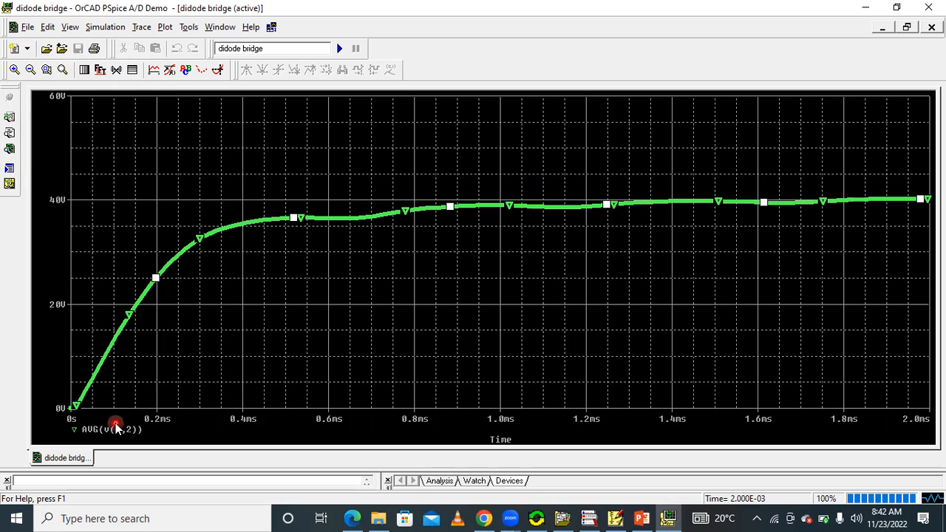
- Add a trace of the load's RMS voltage with the expression RMS(v(1,2))
left_click(617, 518)
left_click(620, 516)
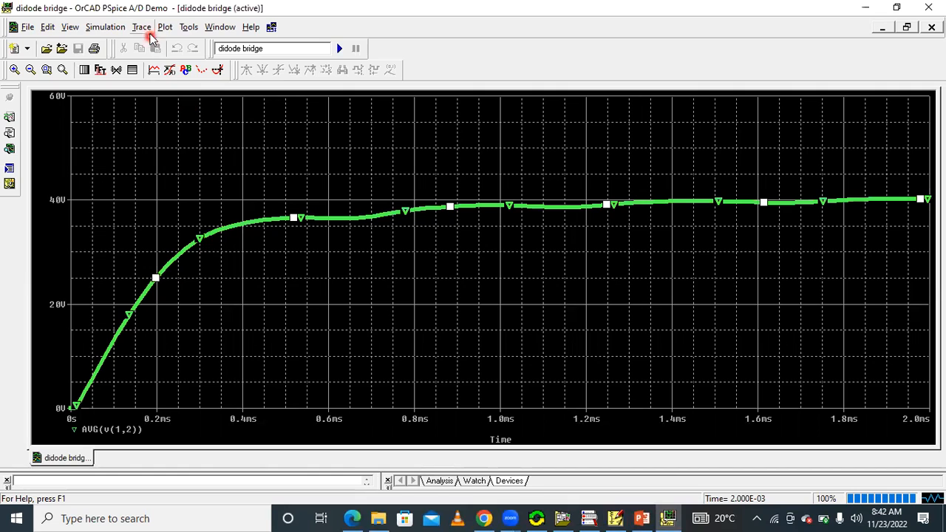
left_click(142, 27)
left_click(168, 44)
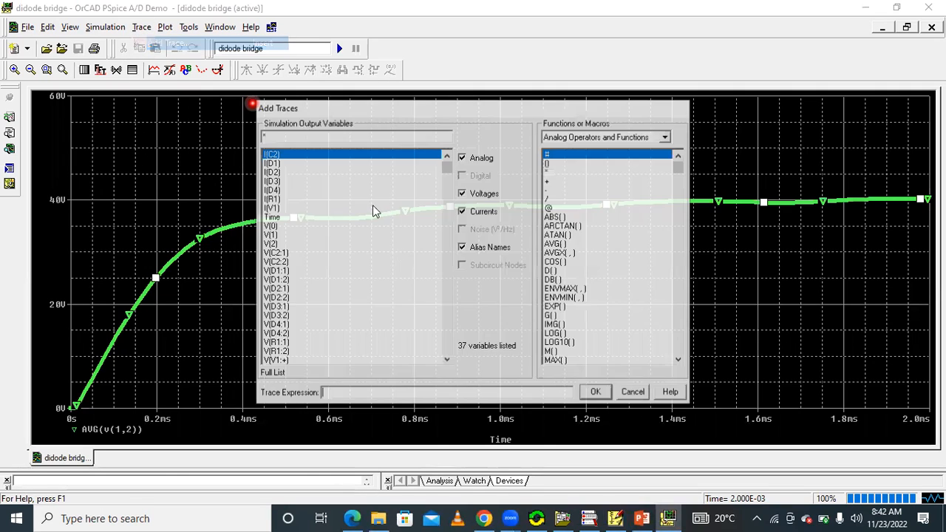
left_click(679, 362)
left_click(679, 362)
left_click(679, 361)
left_click(680, 362)
left_click(679, 361)
left_click(550, 362)
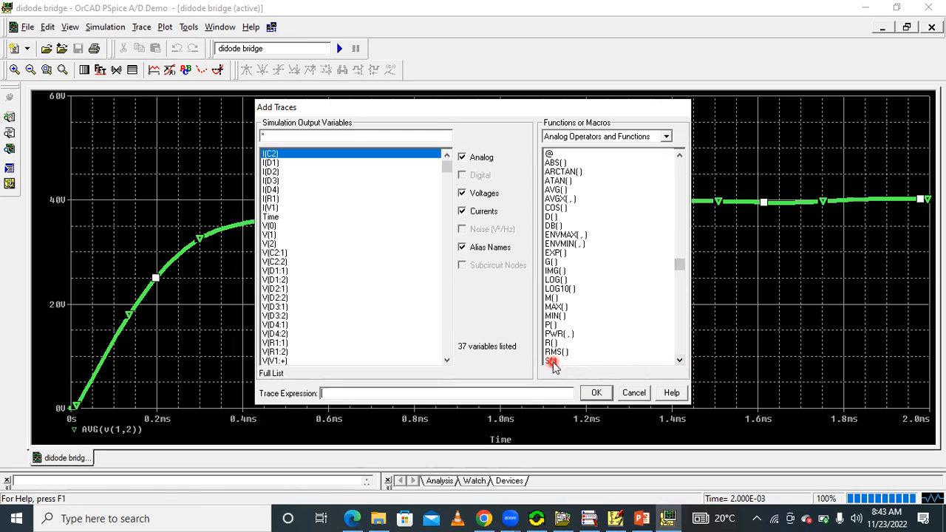
left_click(554, 353)
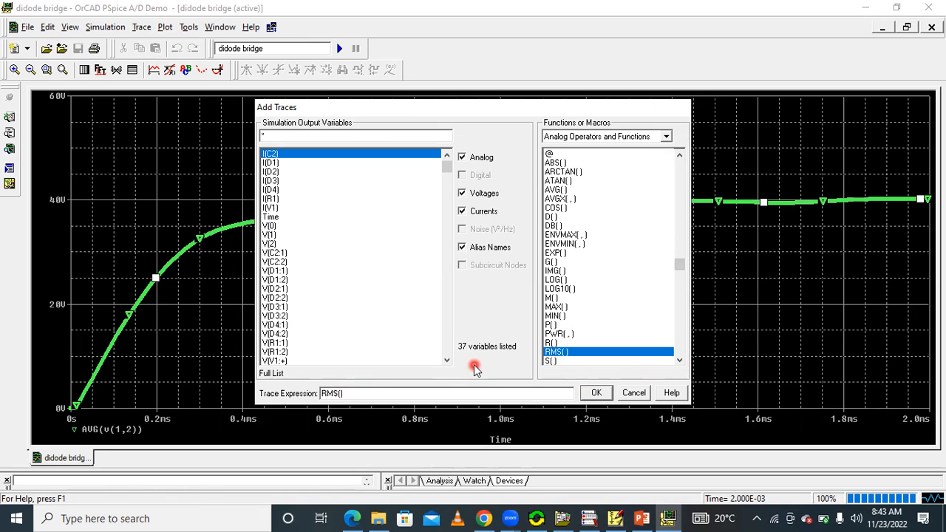
type("v(1,2")
left_click(594, 393)
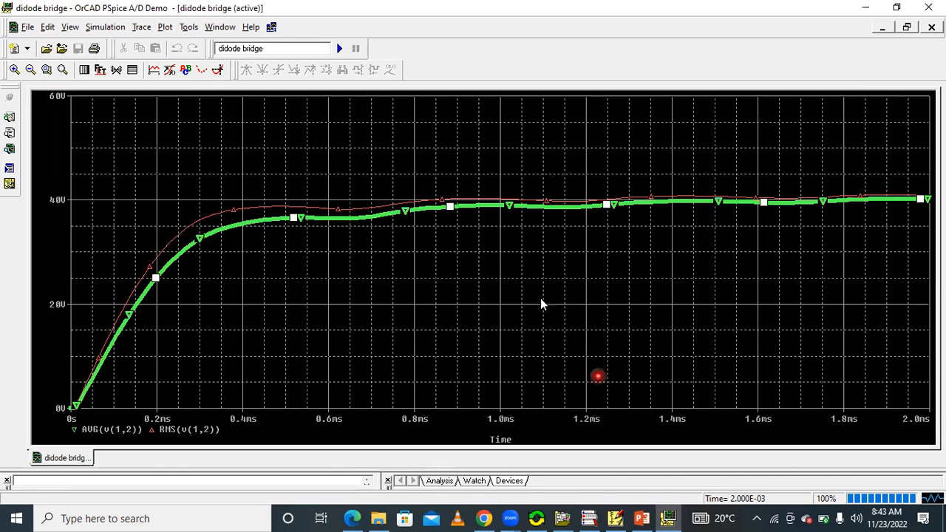
- Give the RMS(v(1,2)) trace a moderately thicker line width
right_click(347, 210)
left_click(370, 228)
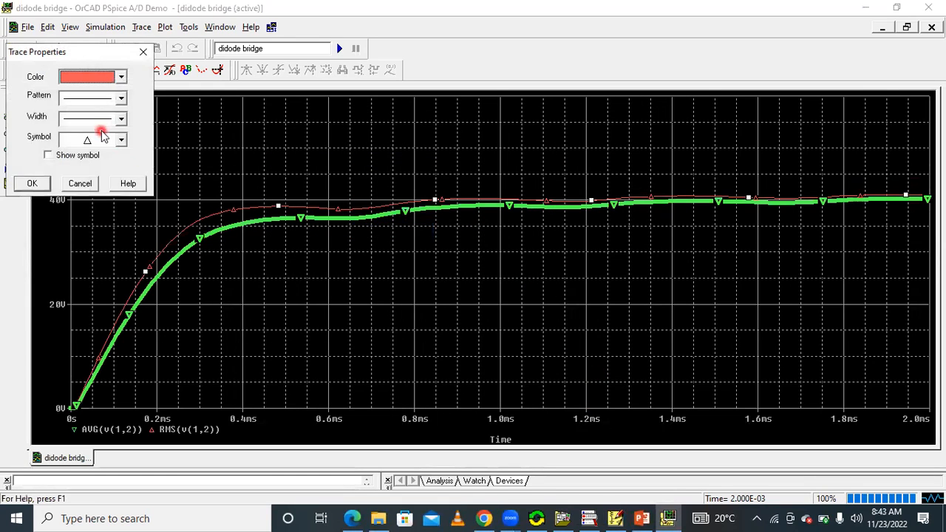
left_click(101, 125)
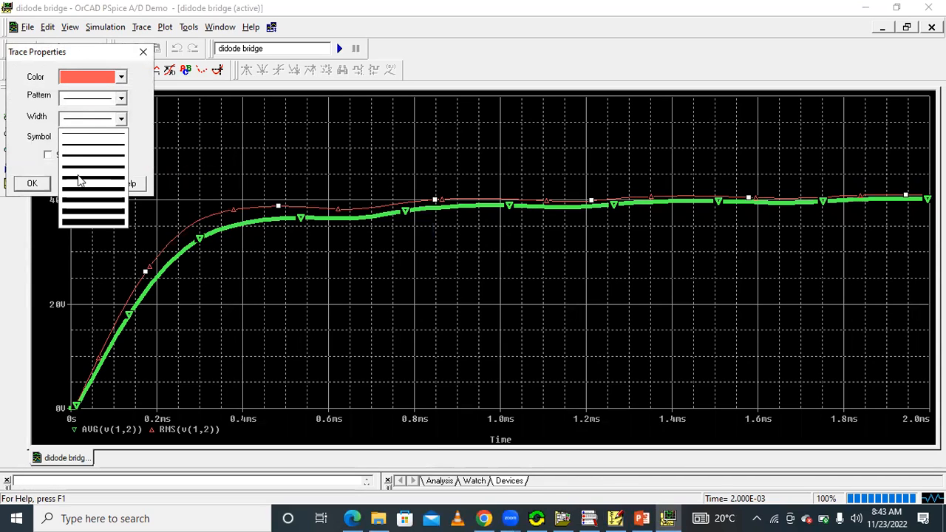
left_click(86, 162)
left_click(33, 182)
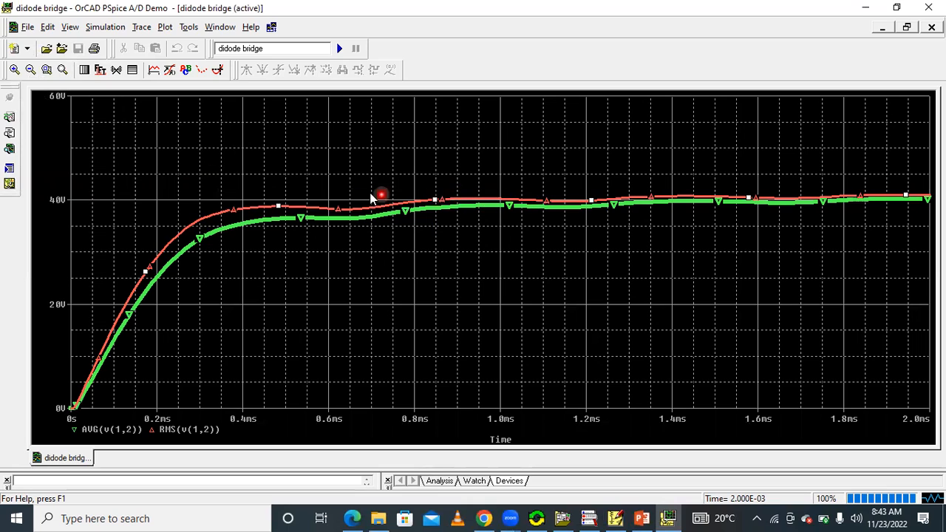
- Reduce the AVG(v(1,2)) trace's line width to match the RMS(v(1,2)) trace
right_click(323, 219)
left_click(358, 240)
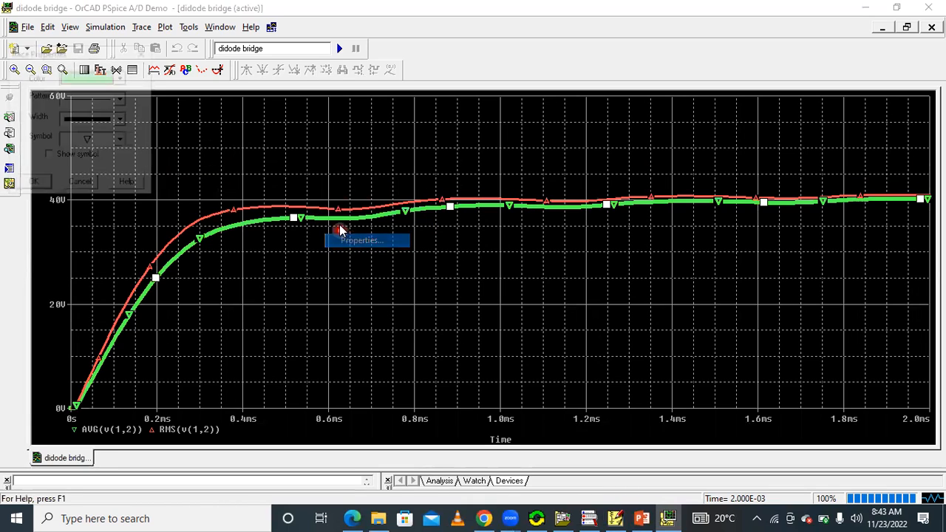
left_click(82, 120)
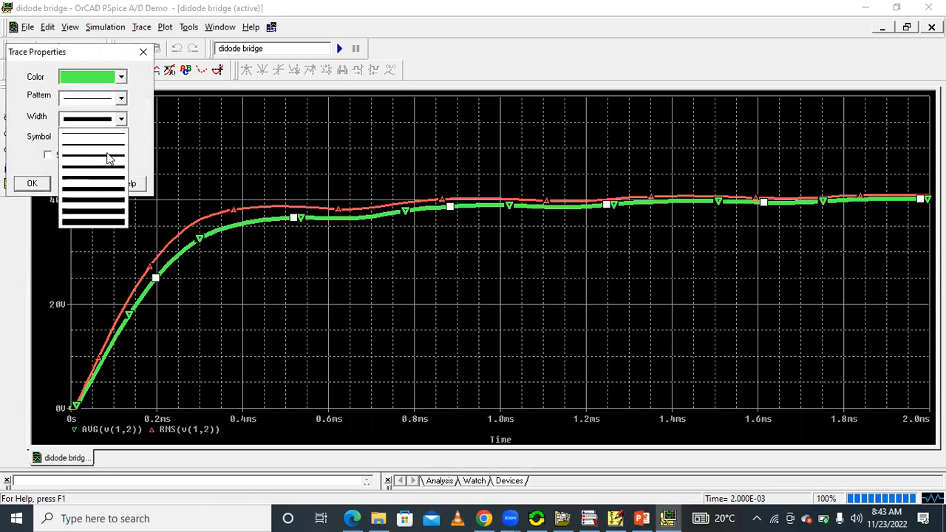
left_click(109, 160)
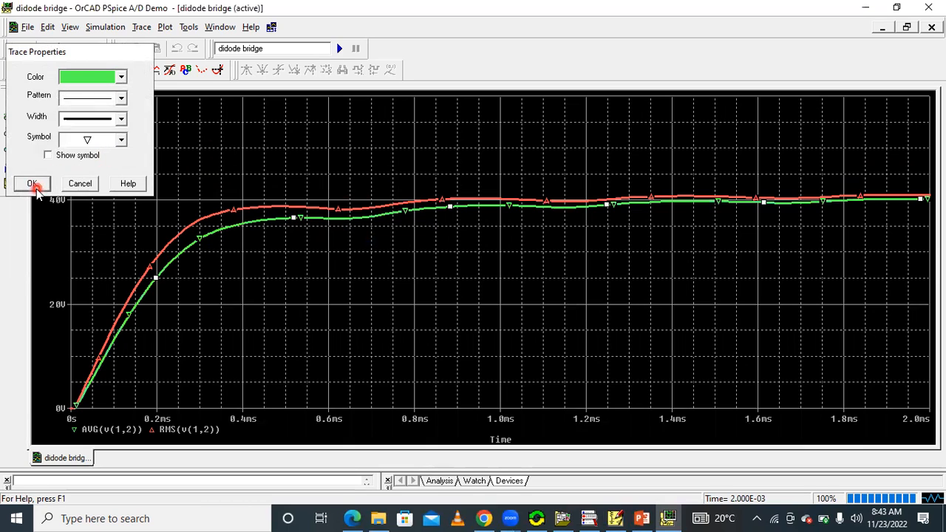
left_click(32, 184)
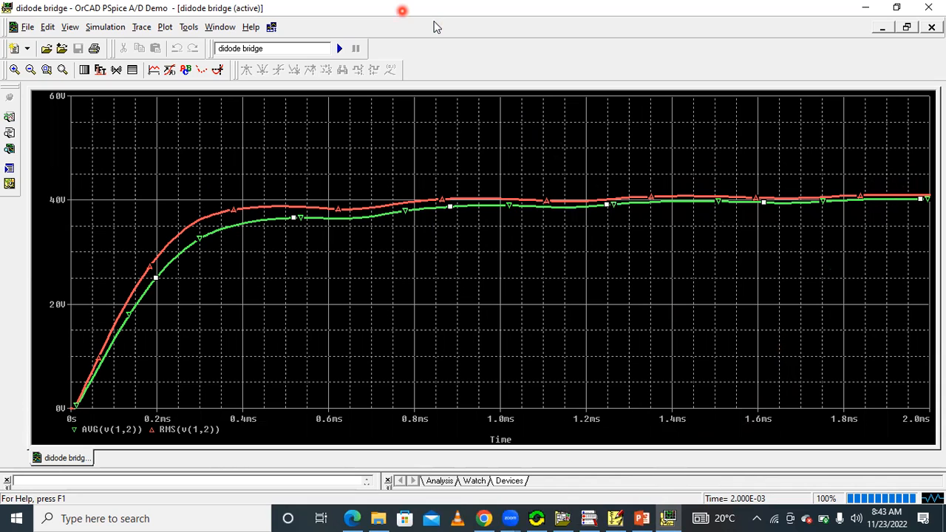
- Switch to the lab PDF in Edge and examine the ripple factor formula on page 2
left_click(347, 513)
scroll(469, 265, "up", 8)
scroll(469, 265, "down", 3)
scroll(469, 264, "up", 3)
scroll(469, 263, "up", 5)
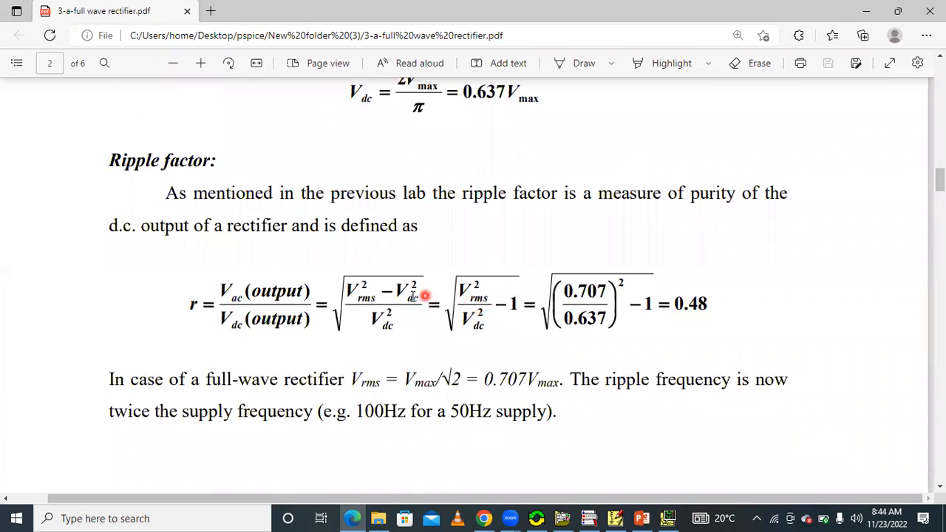